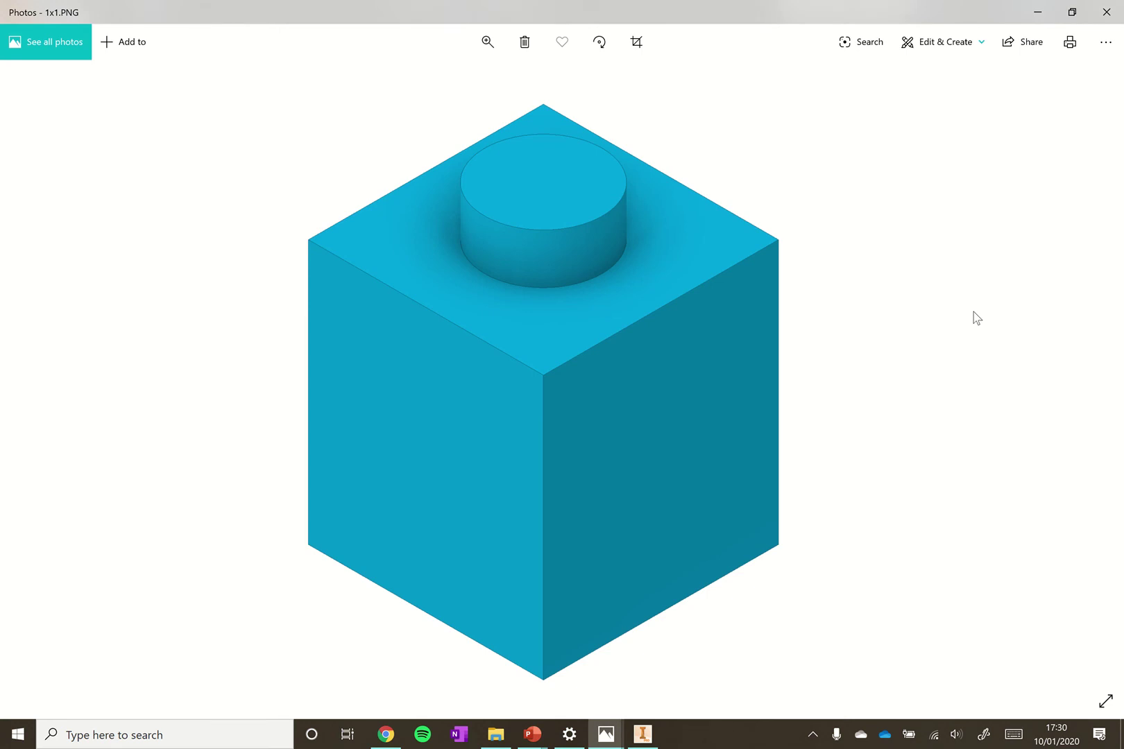
# Bring Inventor to the front and create a new part from the Metric Standard (mm).ipt template
pyautogui.click(14, 735)
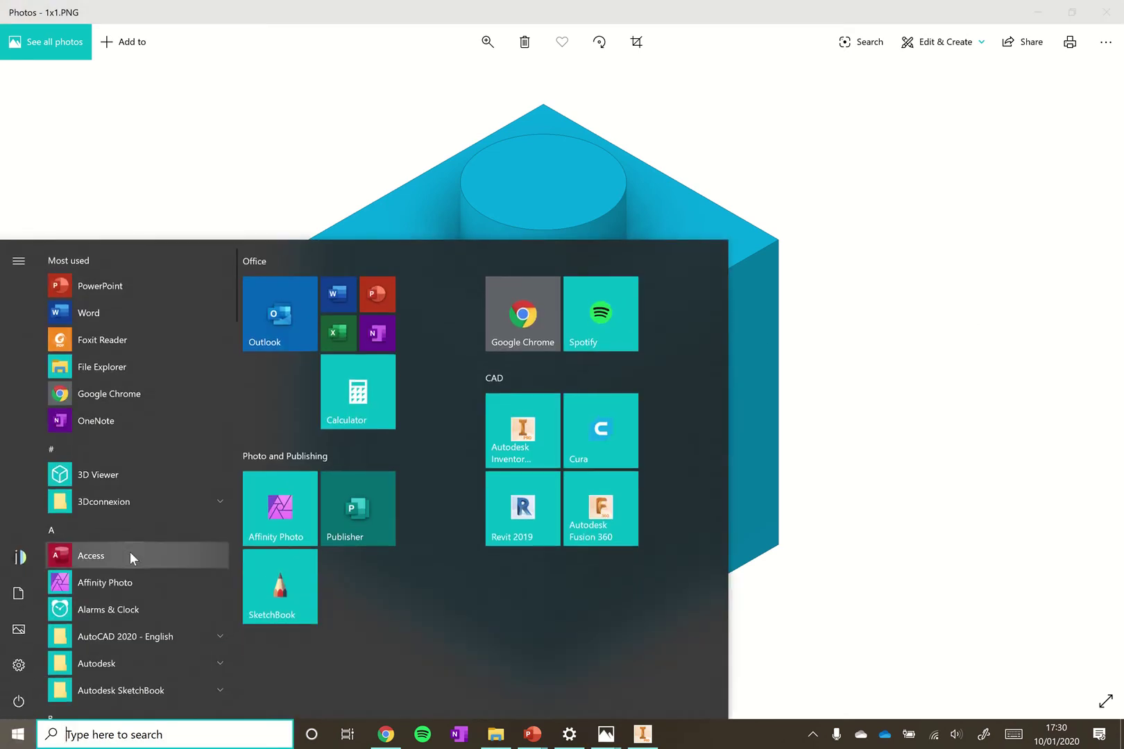
pyautogui.scroll(-2, 158, 663)
pyautogui.click(166, 520)
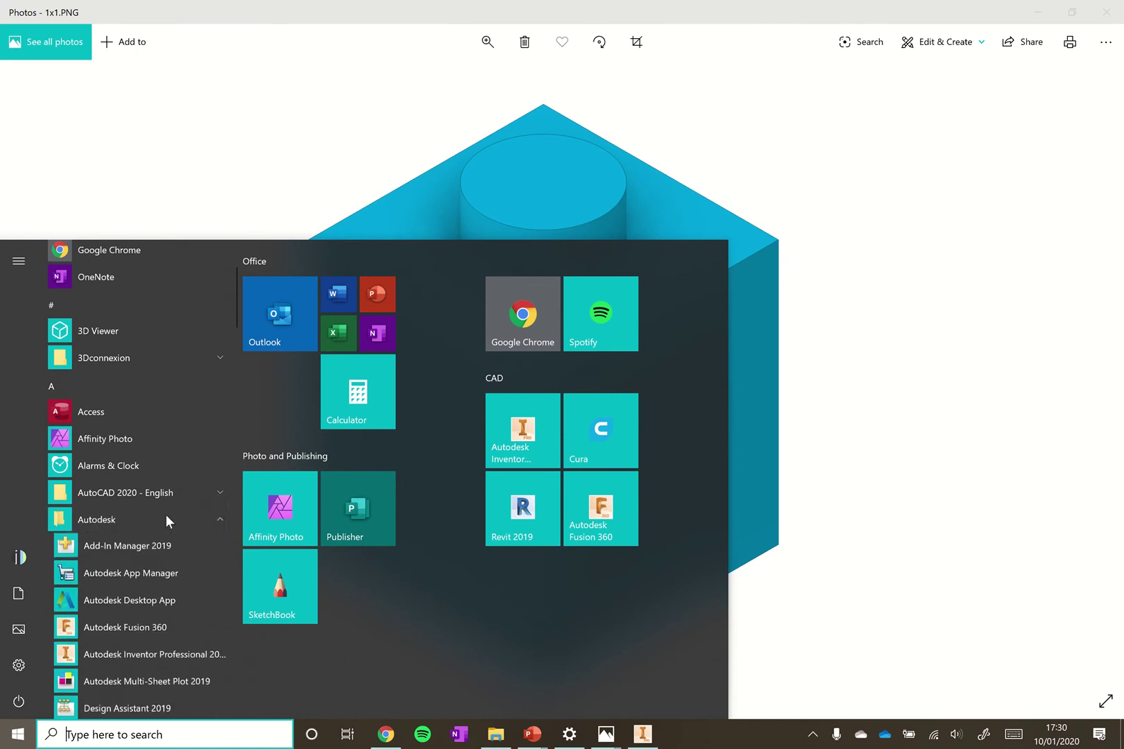
pyautogui.scroll(-2, 165, 519)
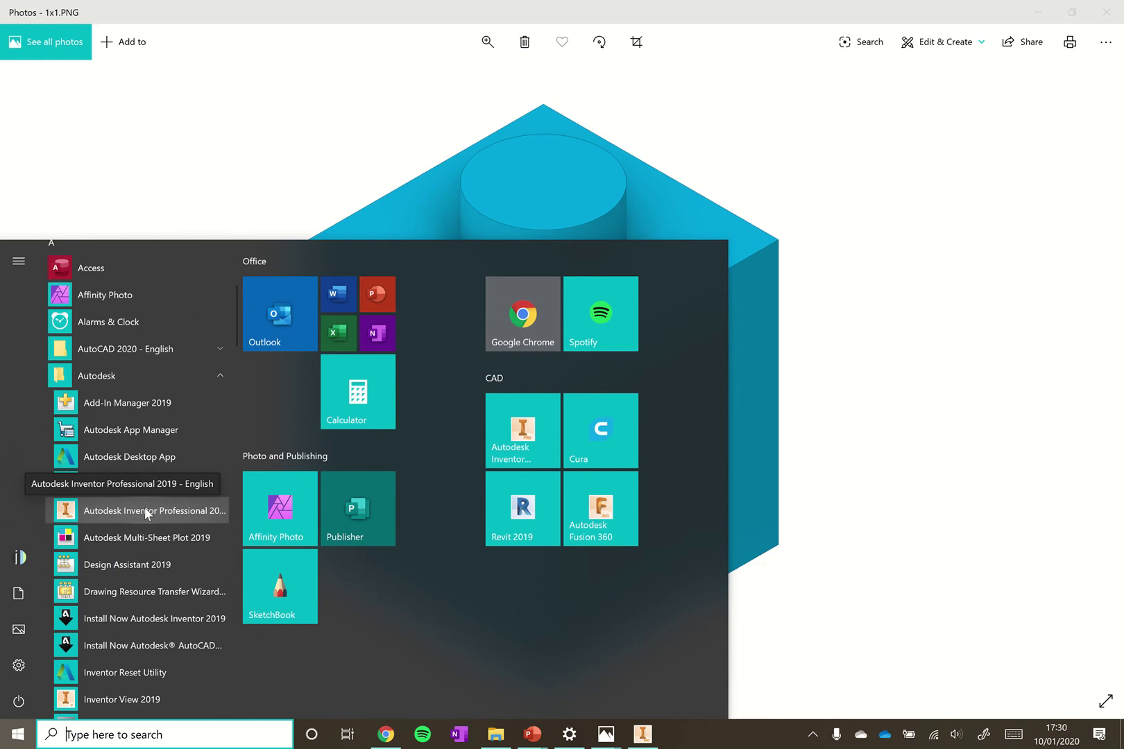
pyautogui.click(845, 521)
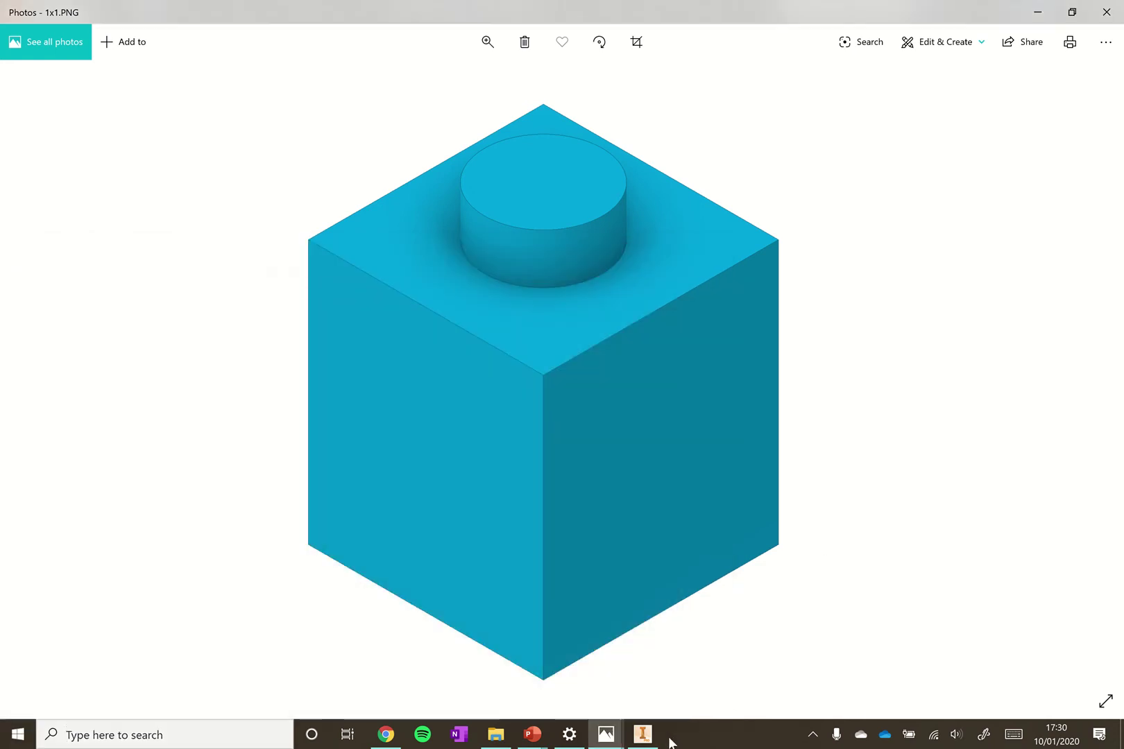
pyautogui.click(642, 734)
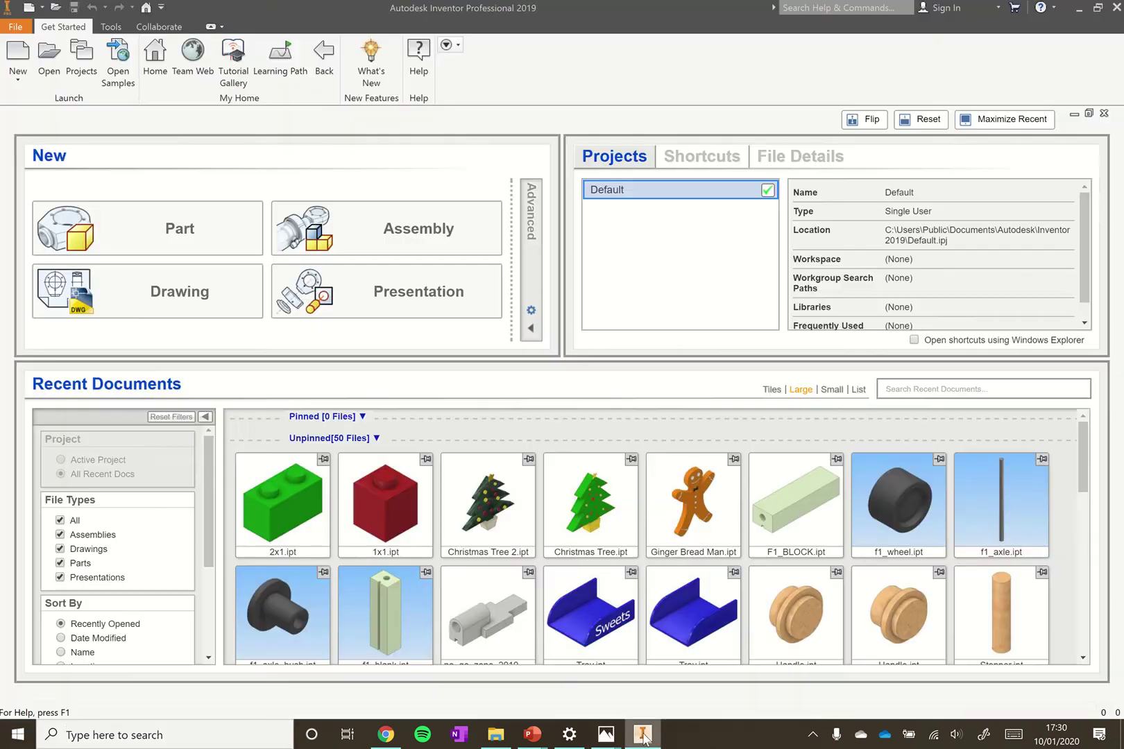
pyautogui.click(18, 56)
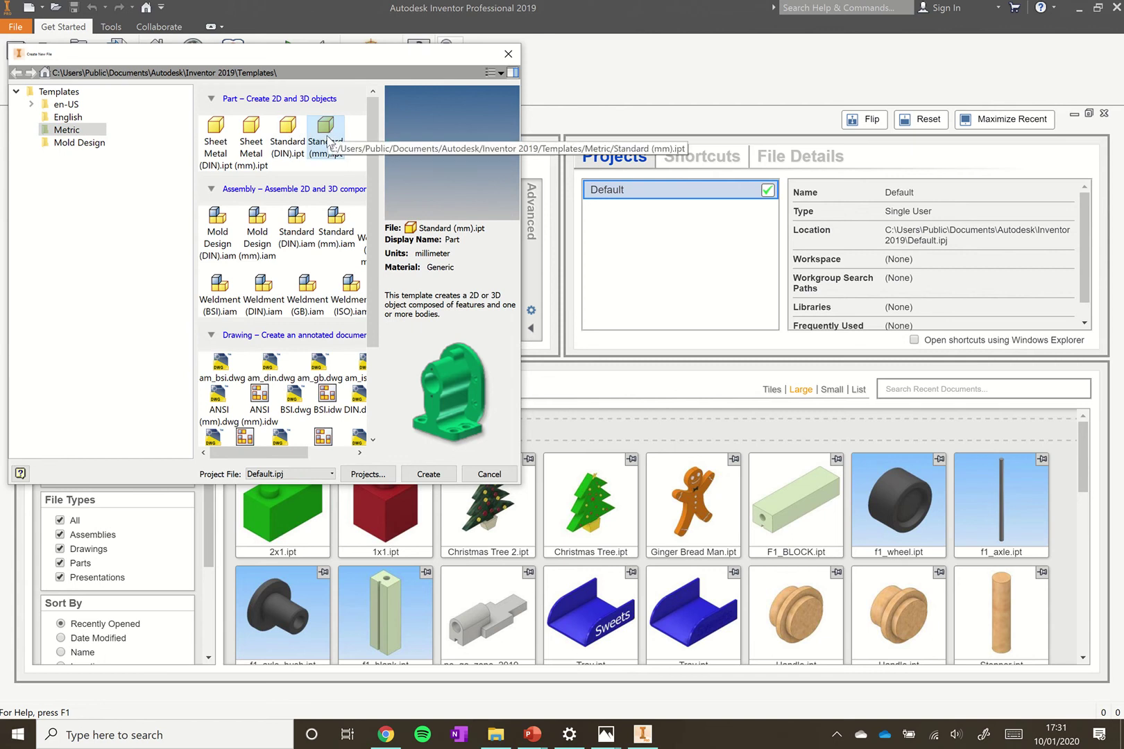
pyautogui.click(428, 474)
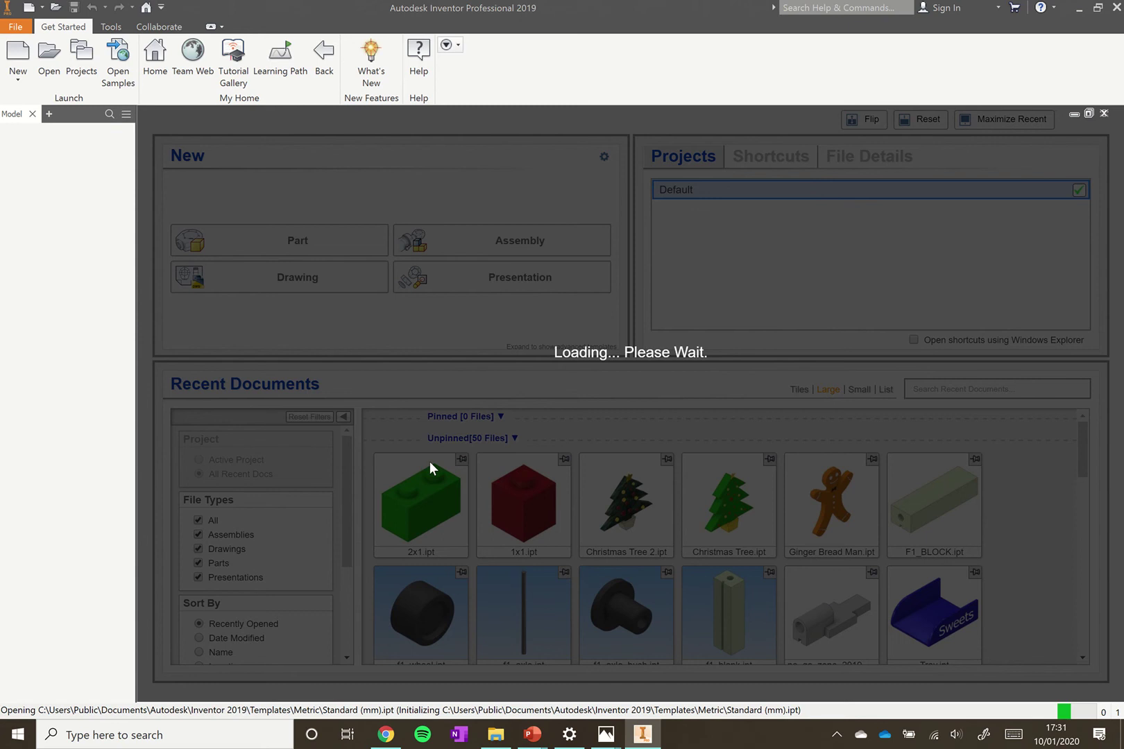
# Dismiss the style conflict warning and start a new 2D sketch on the XZ plane
pyautogui.click(515, 429)
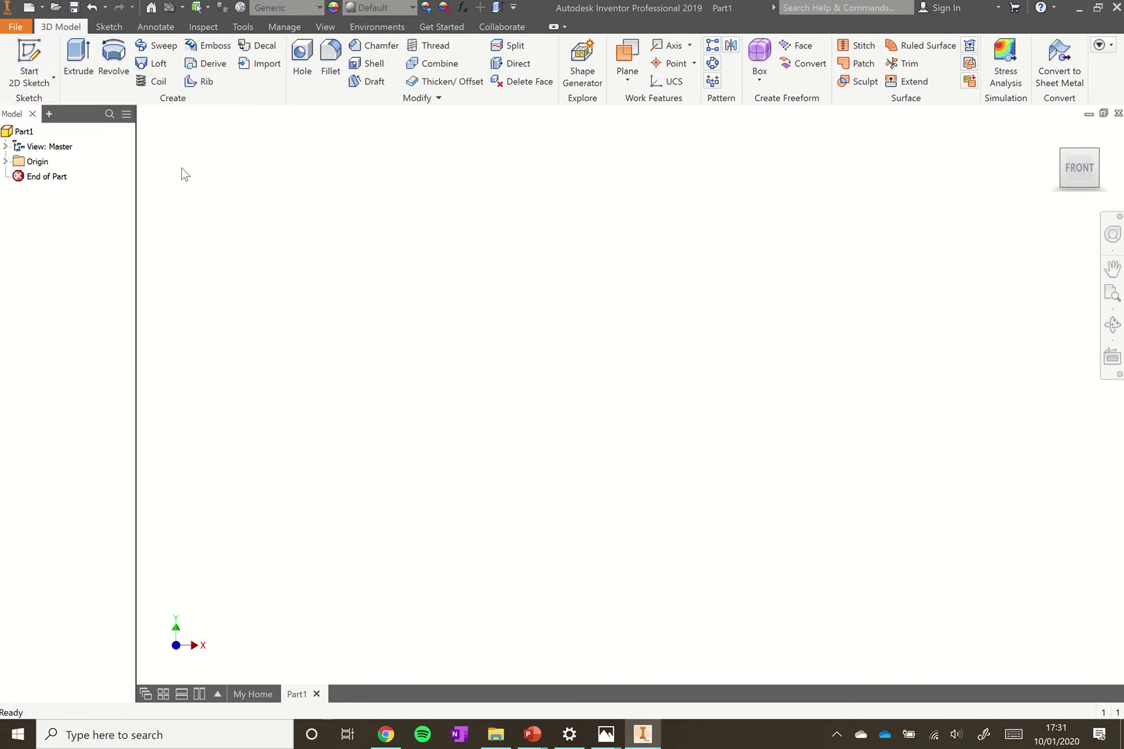
pyautogui.click(34, 52)
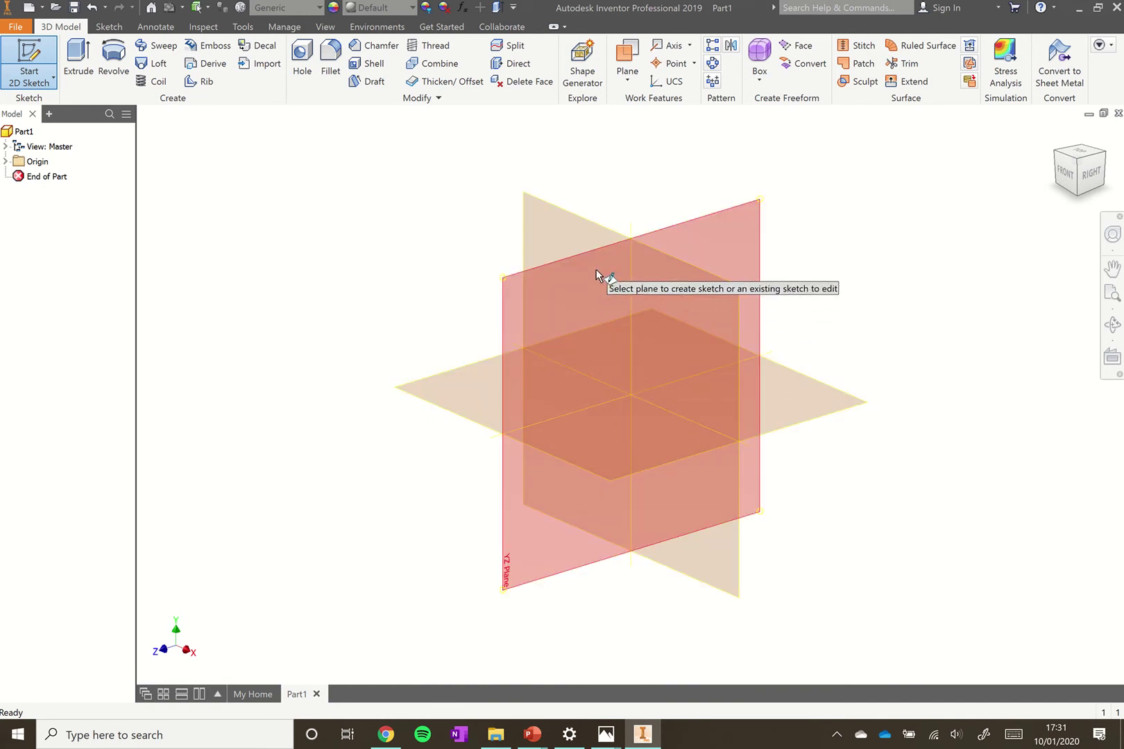
pyautogui.moveTo(619, 299)
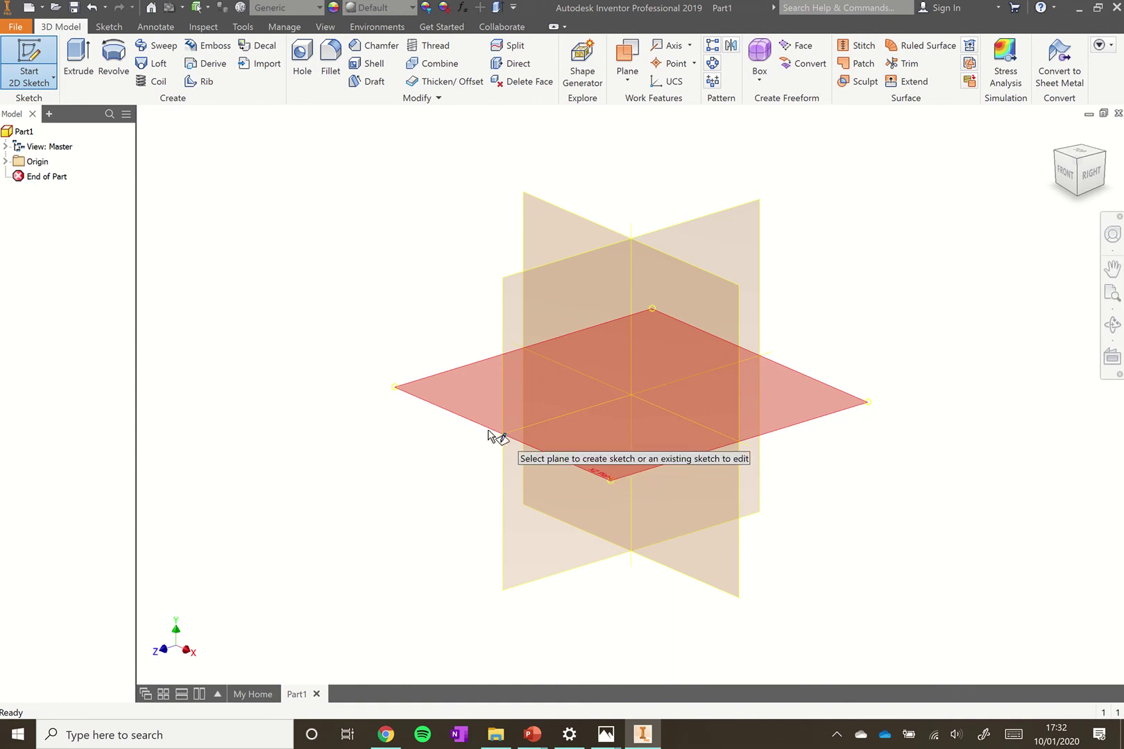
pyautogui.click(449, 388)
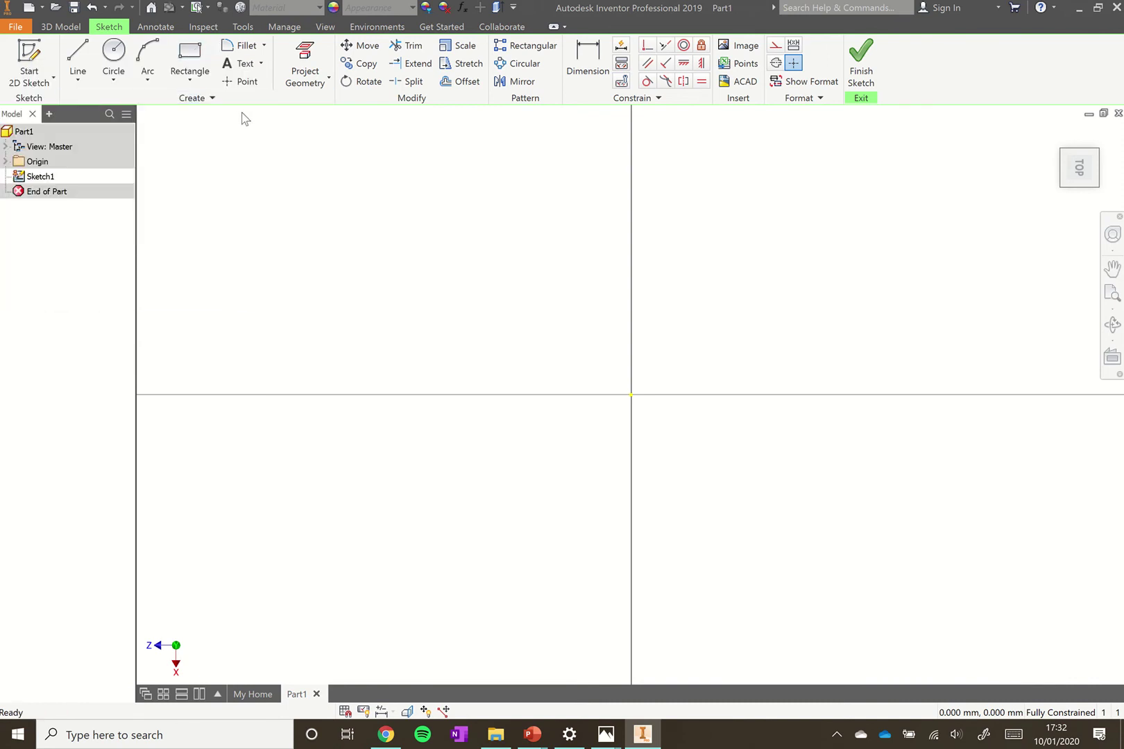
# Draw a two-point rectangle from the origin to an opposite corner
pyautogui.click(200, 83)
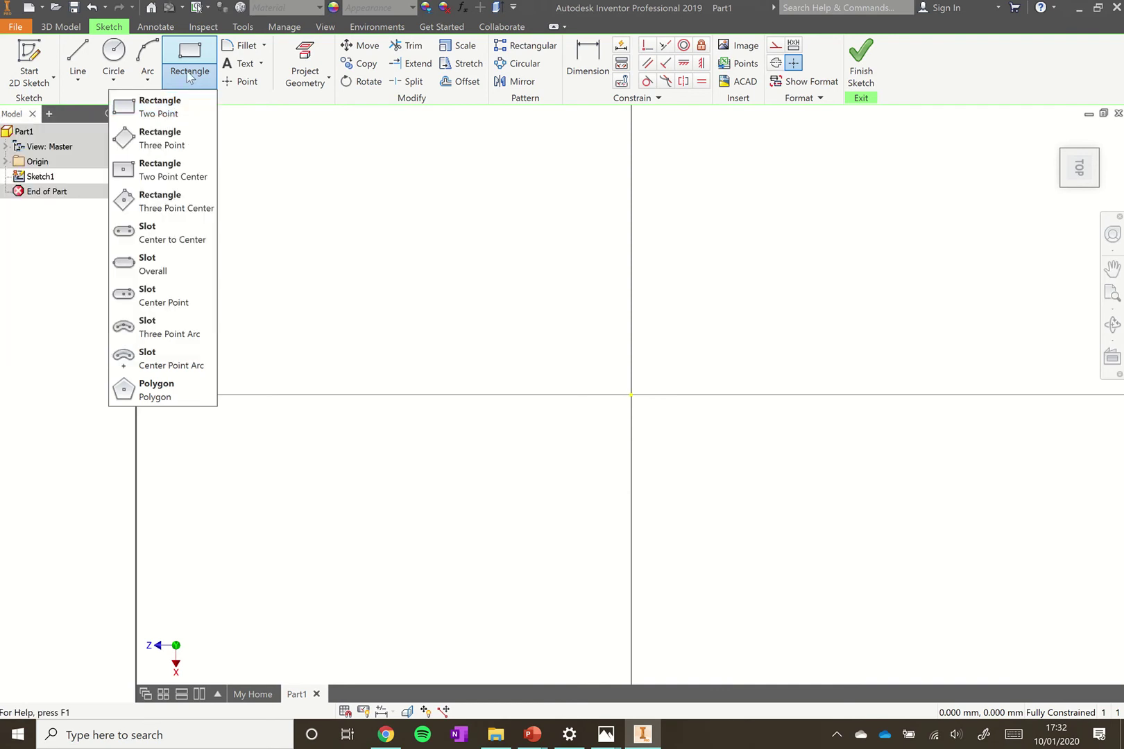
pyautogui.click(176, 107)
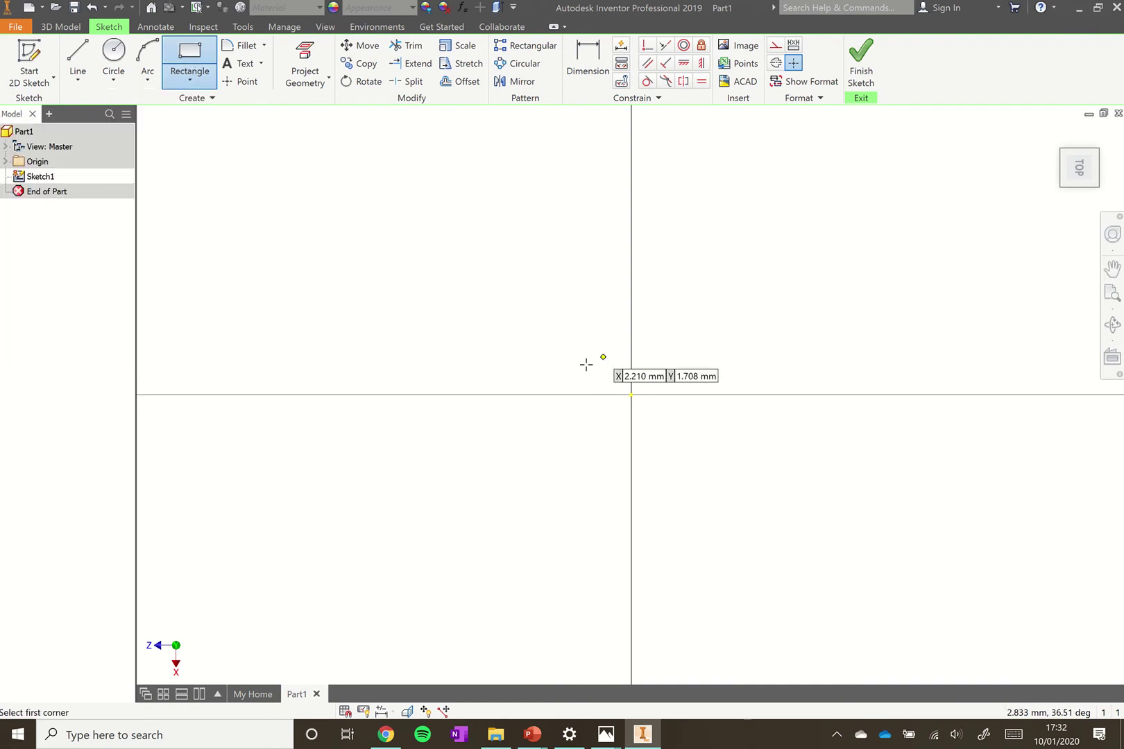
pyautogui.scroll(2, 454, 379)
pyautogui.scroll(-2, 806, 376)
pyautogui.scroll(3, 777, 383)
pyautogui.scroll(-2, 774, 381)
pyautogui.scroll(-3, 774, 380)
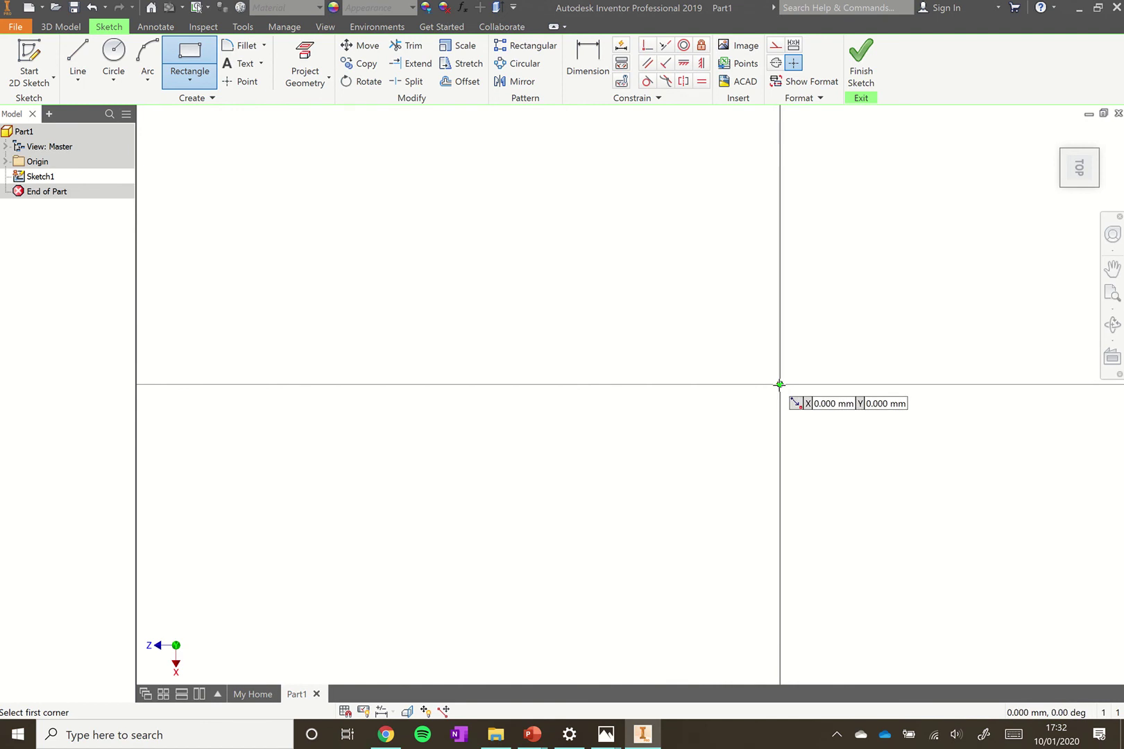
pyautogui.click(779, 384)
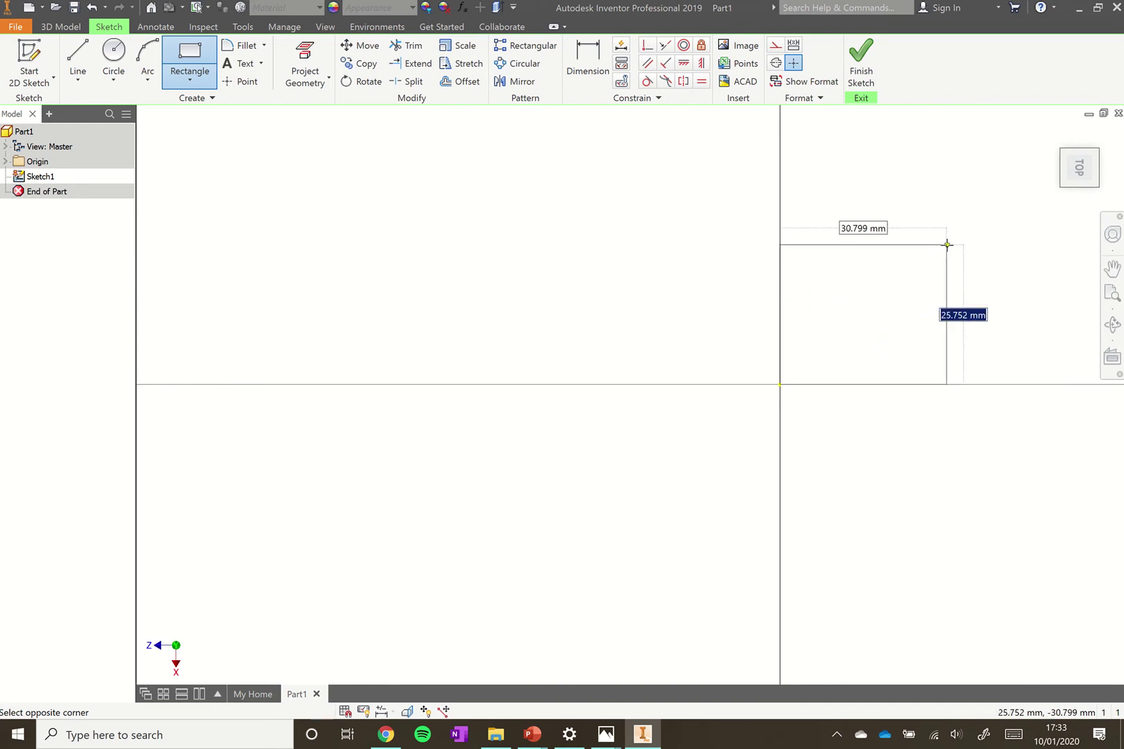
pyautogui.click(947, 244)
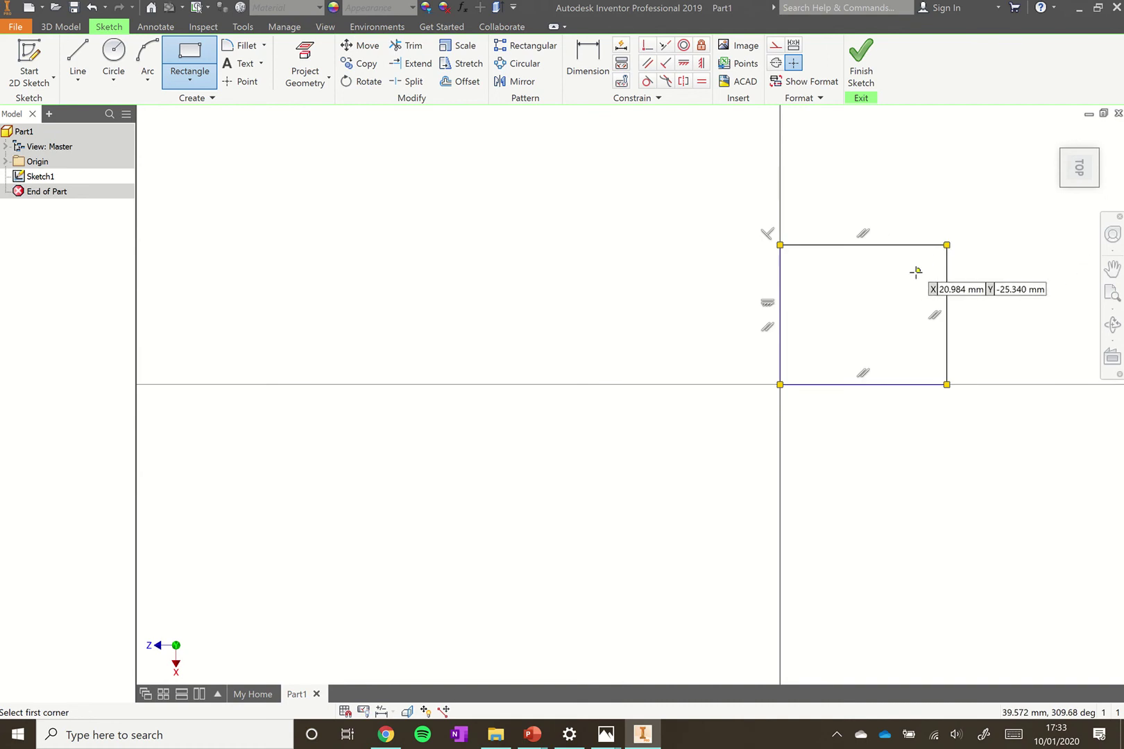
pyautogui.press('Escape')
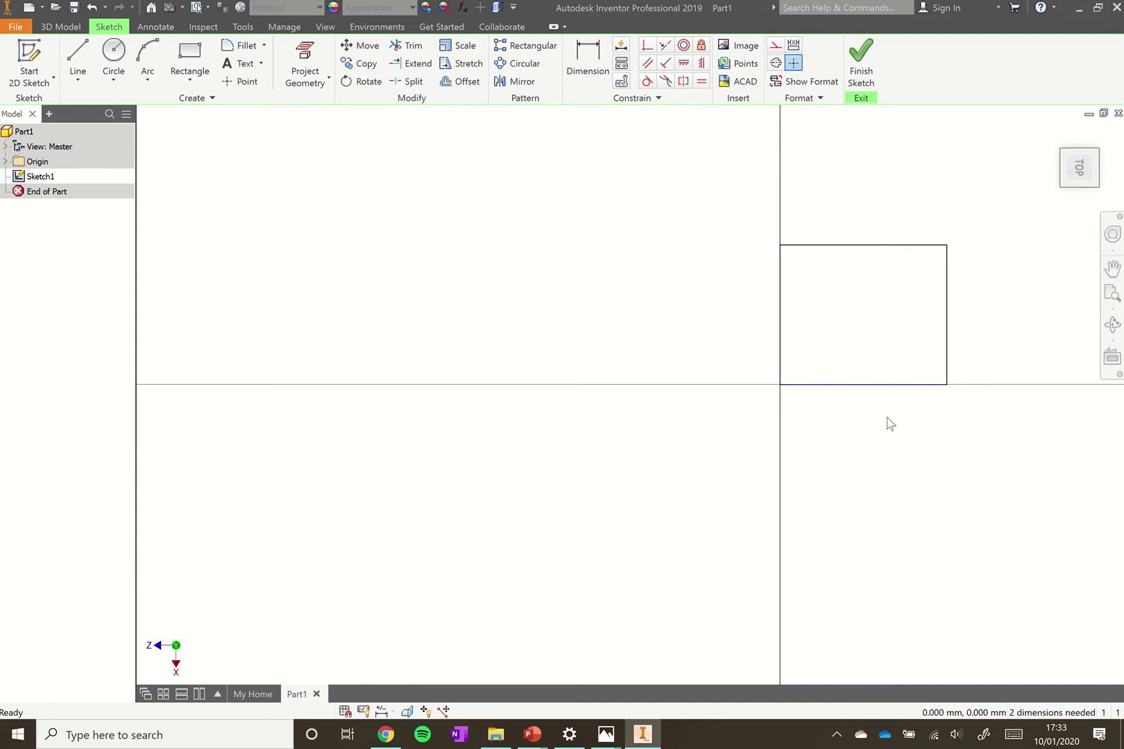
# Dimension the rectangle 8 mm wide and 8 mm tall, then finish the sketch
pyautogui.click(598, 62)
pyautogui.click(596, 64)
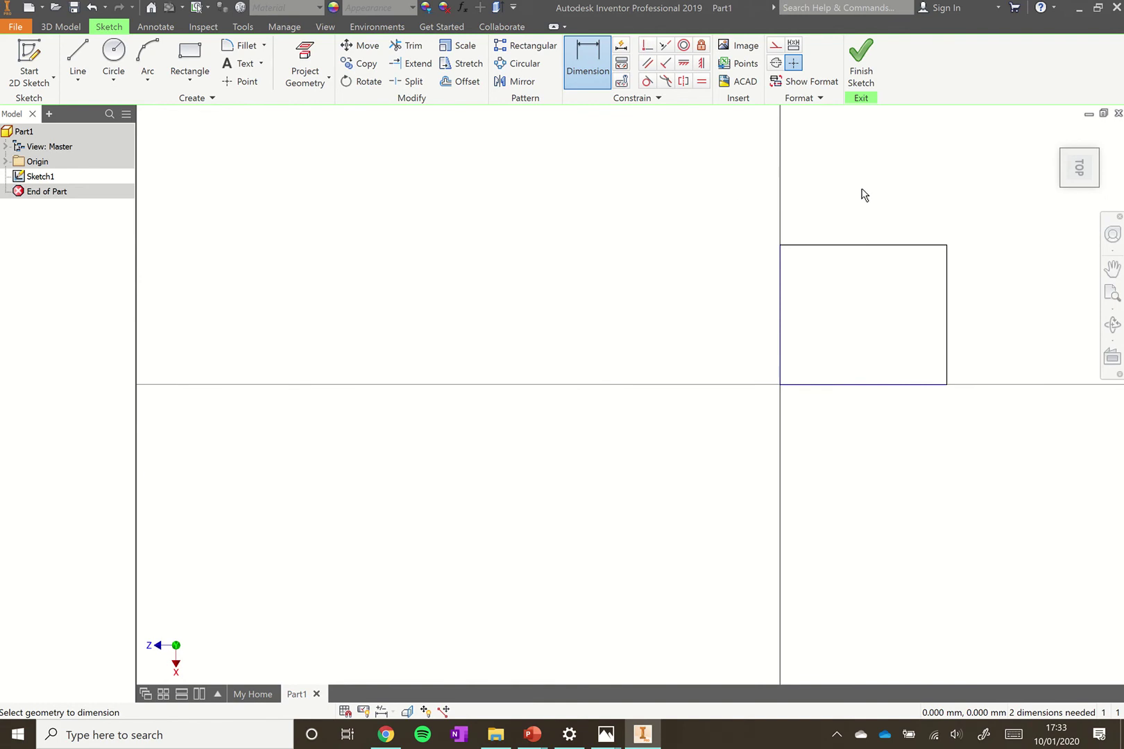
pyautogui.click(863, 250)
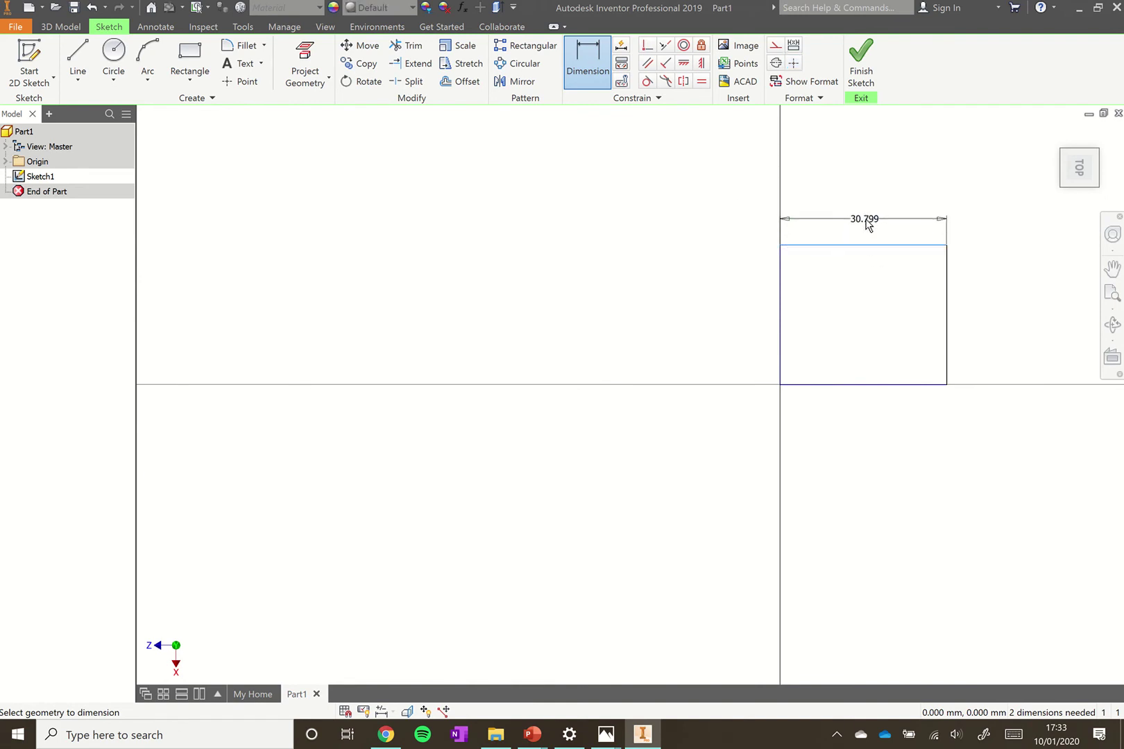
pyautogui.click(866, 222)
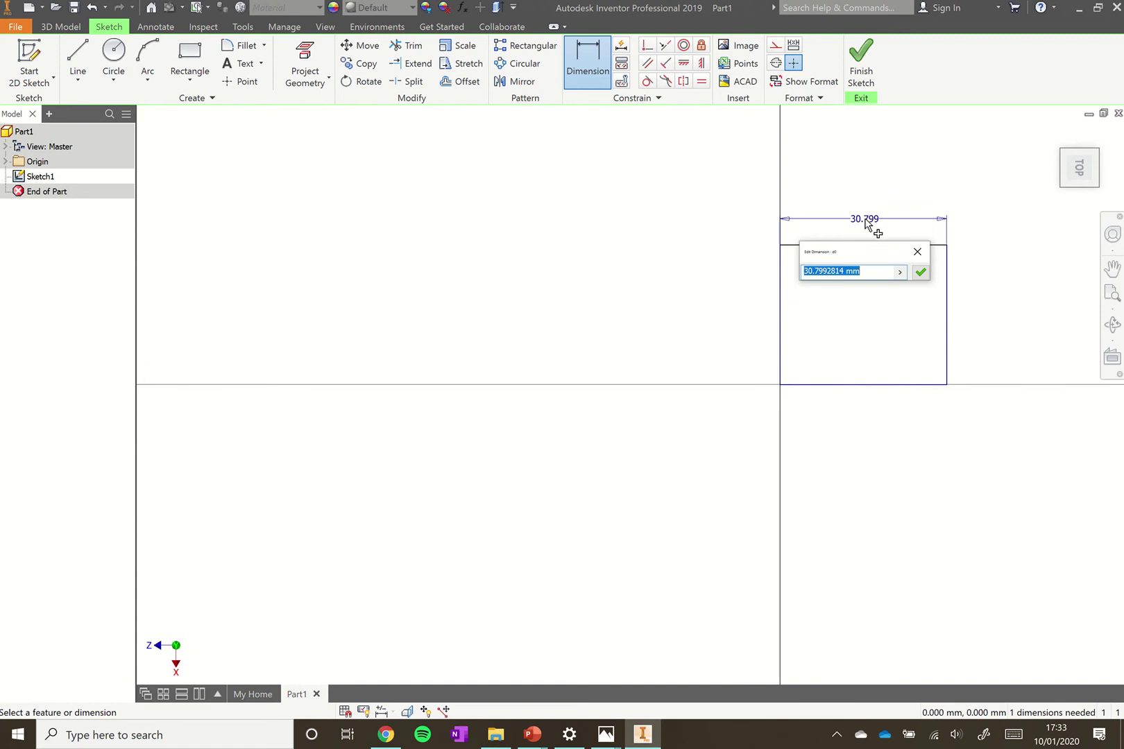
pyautogui.write('8')
pyautogui.press('Return')
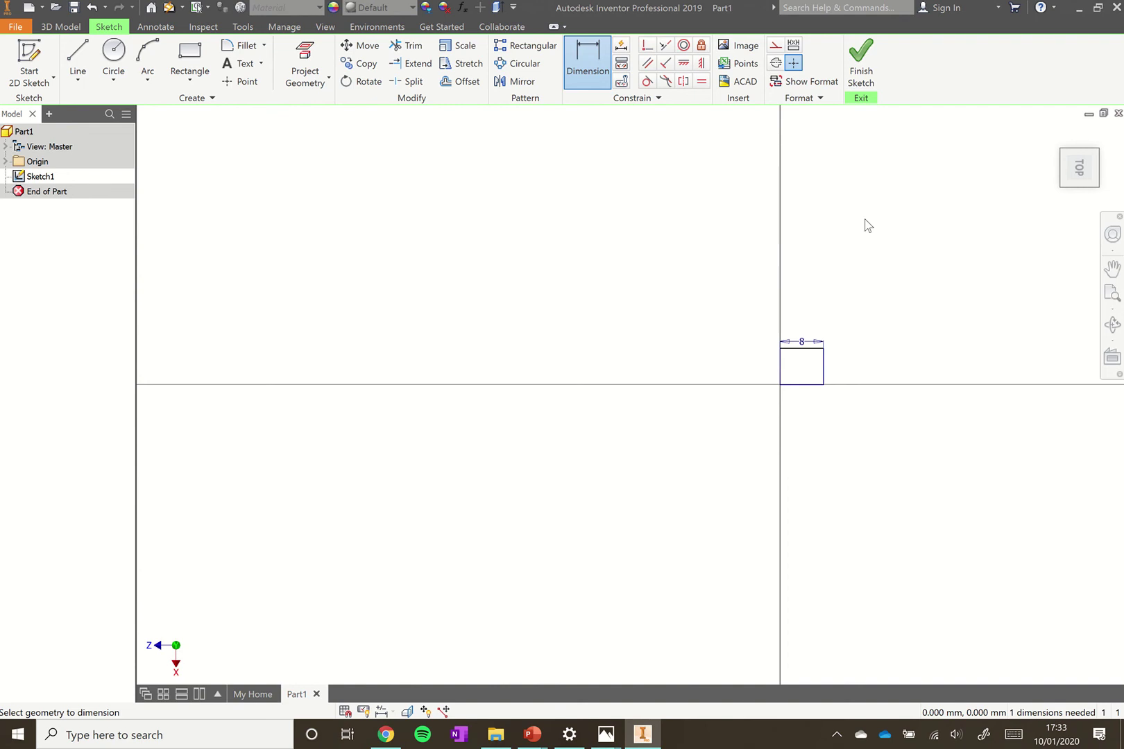
pyautogui.click(826, 371)
pyautogui.click(839, 372)
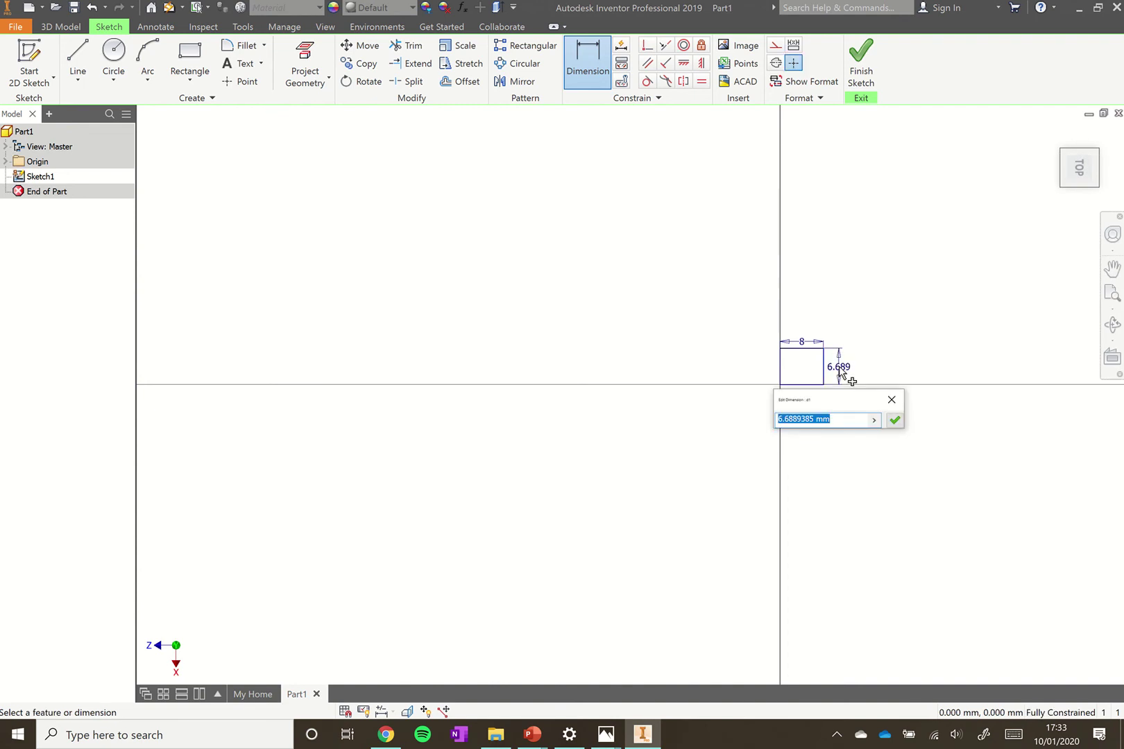
pyautogui.write('8')
pyautogui.press('Return')
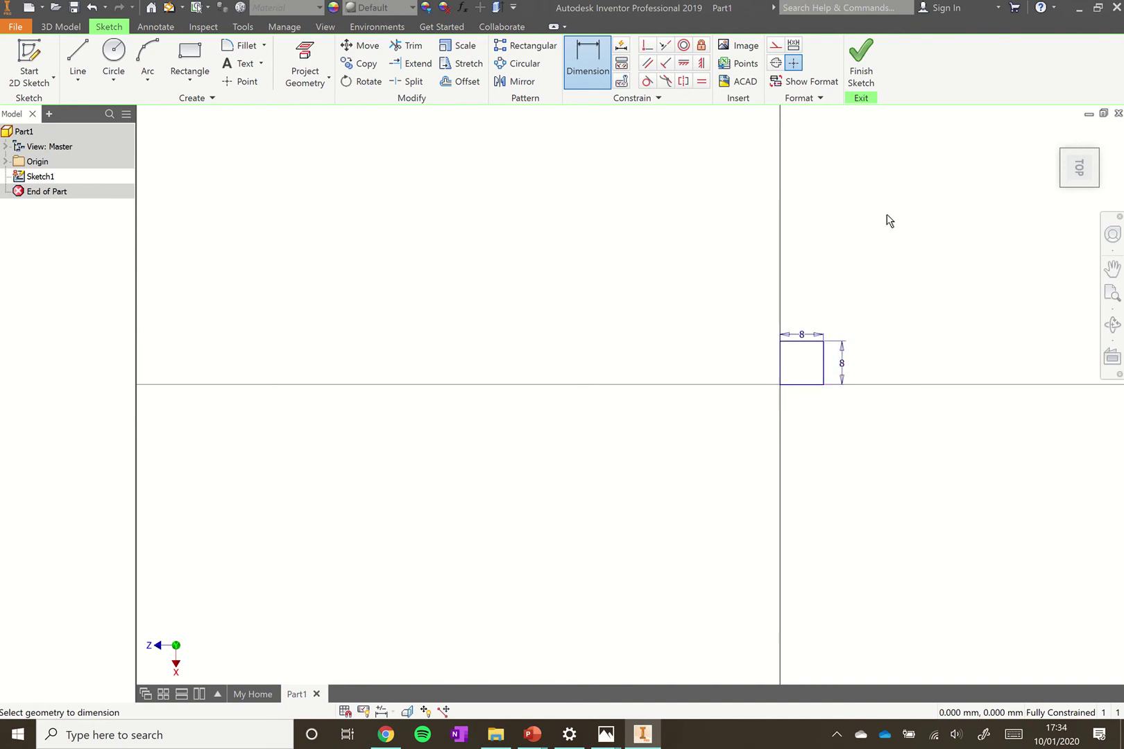
pyautogui.click(860, 69)
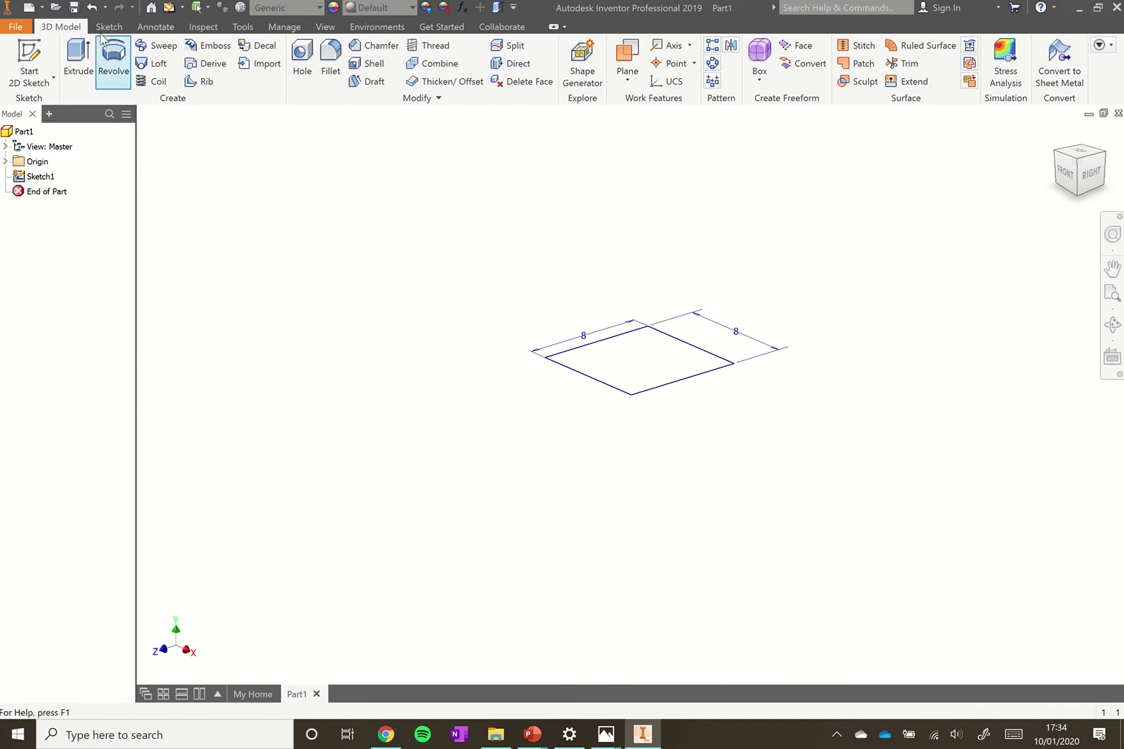
# Save the part as 1X1.ipt in the Work\CAD folder and return to the home view
pyautogui.click(16, 26)
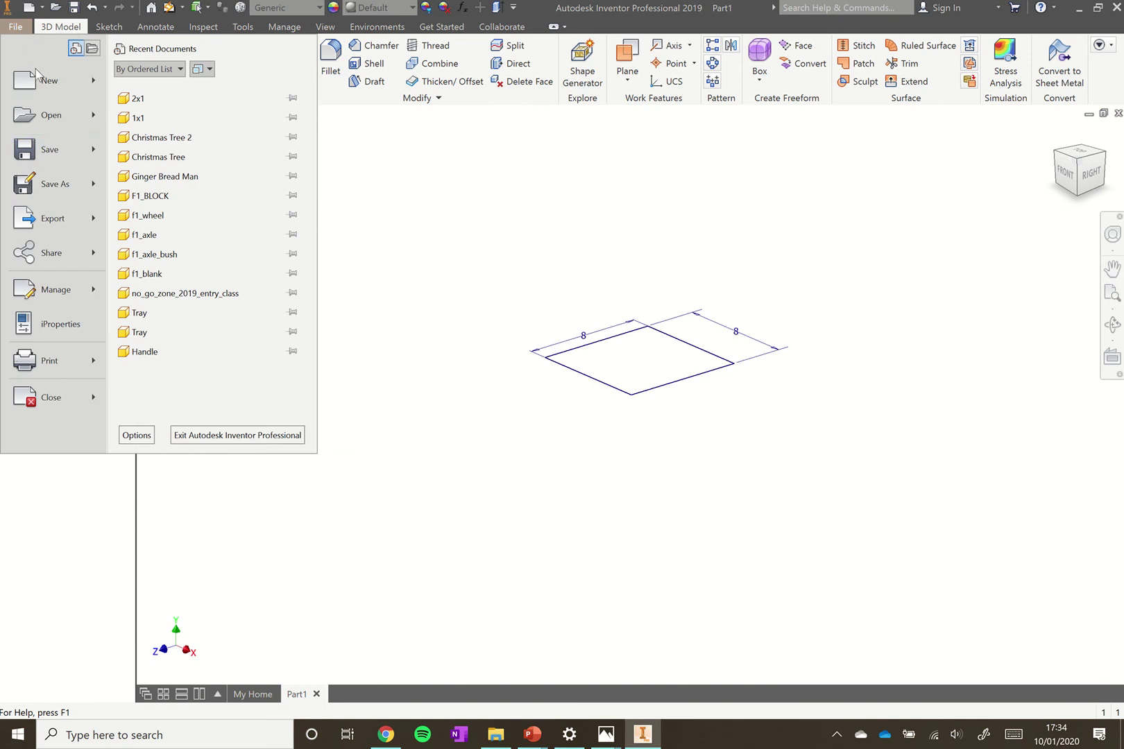
pyautogui.click(47, 182)
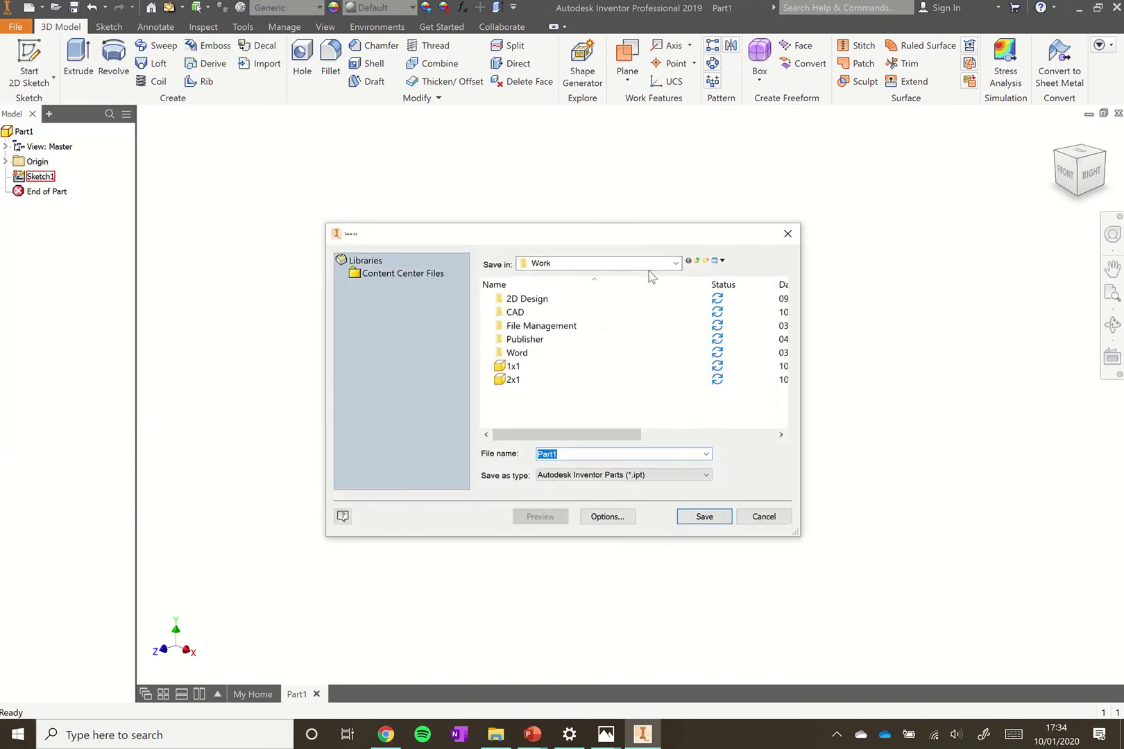
pyautogui.click(639, 266)
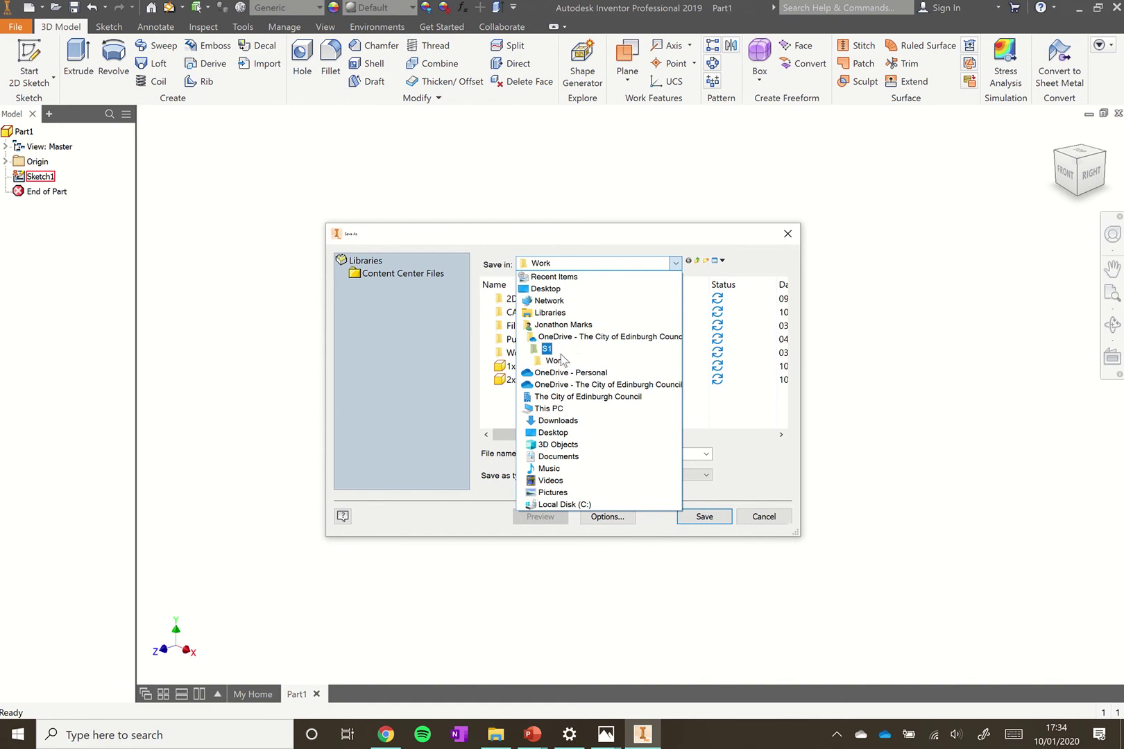
pyautogui.click(554, 360)
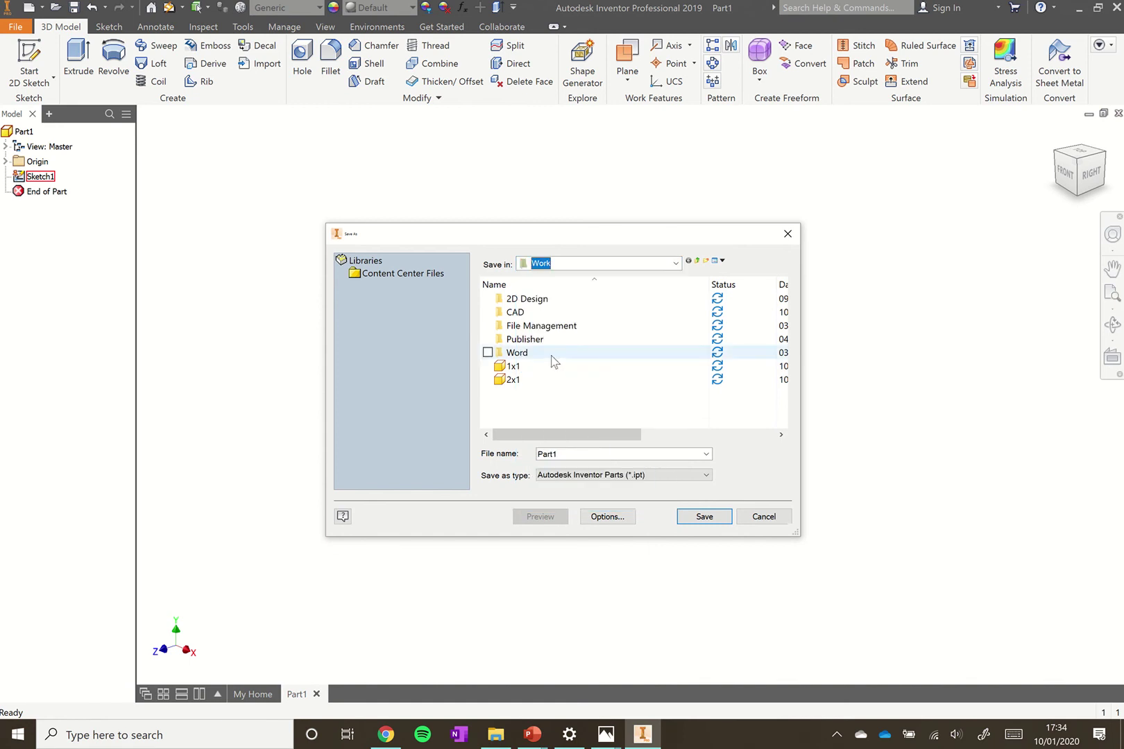
pyautogui.doubleClick(529, 313)
pyautogui.doubleClick(567, 453)
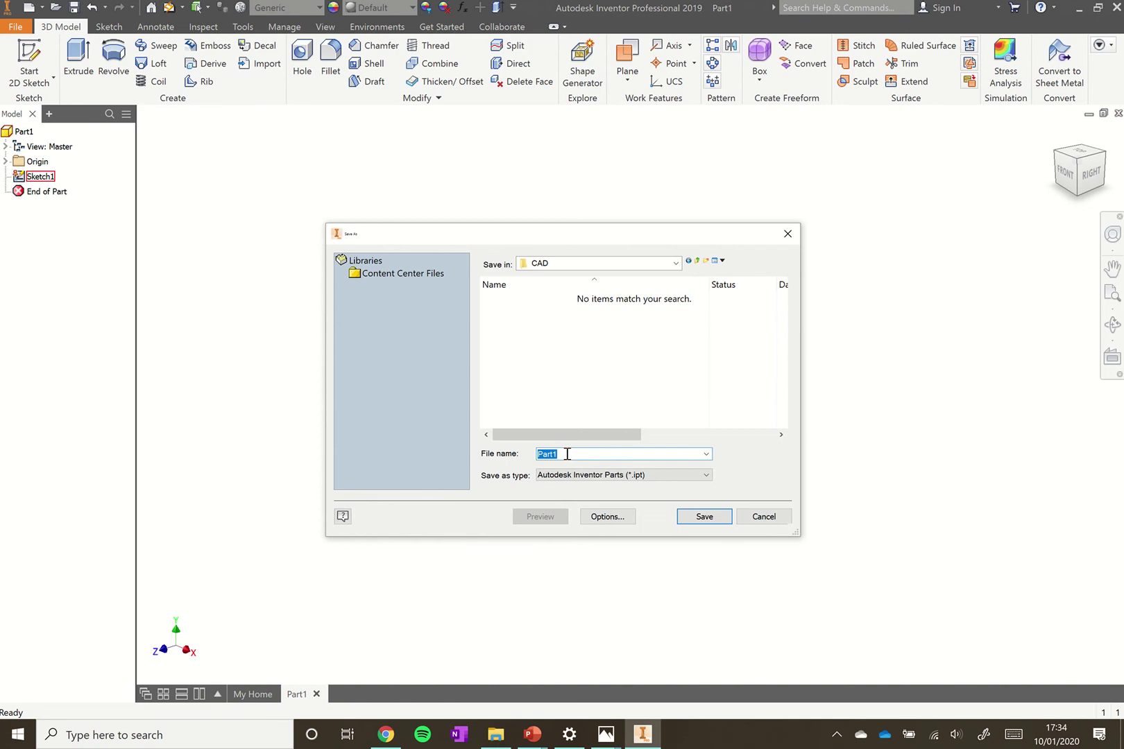
pyautogui.write('1X1')
pyautogui.click(705, 517)
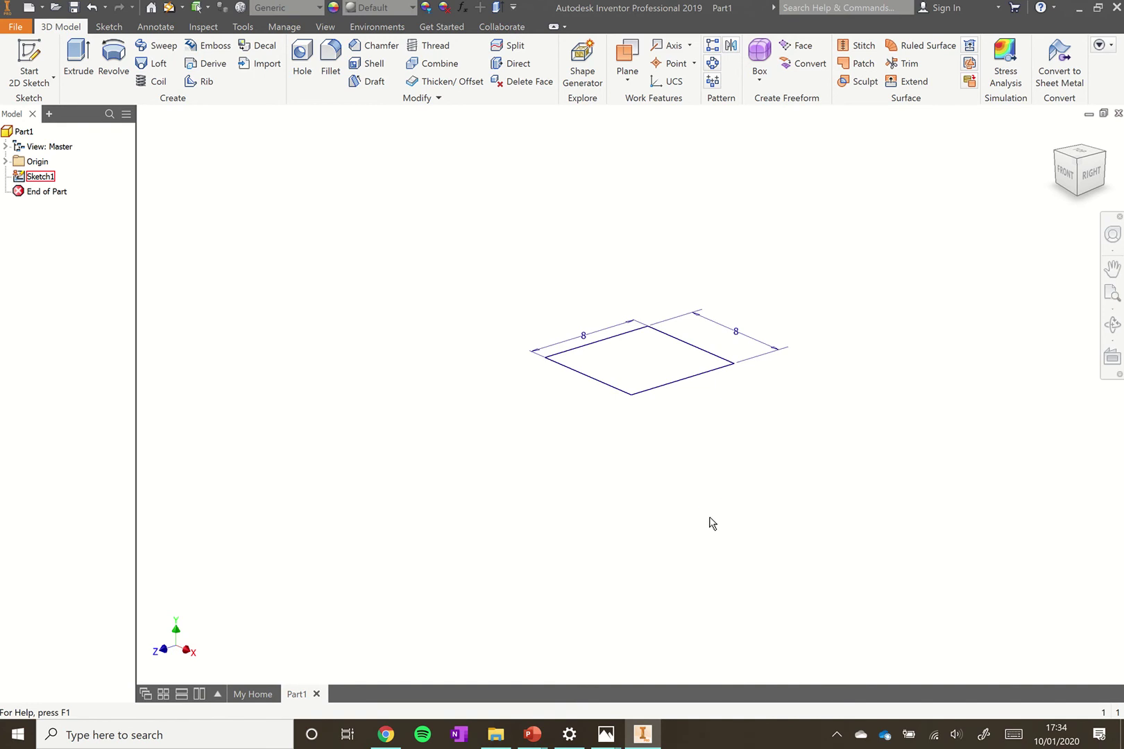
pyautogui.press('F6')
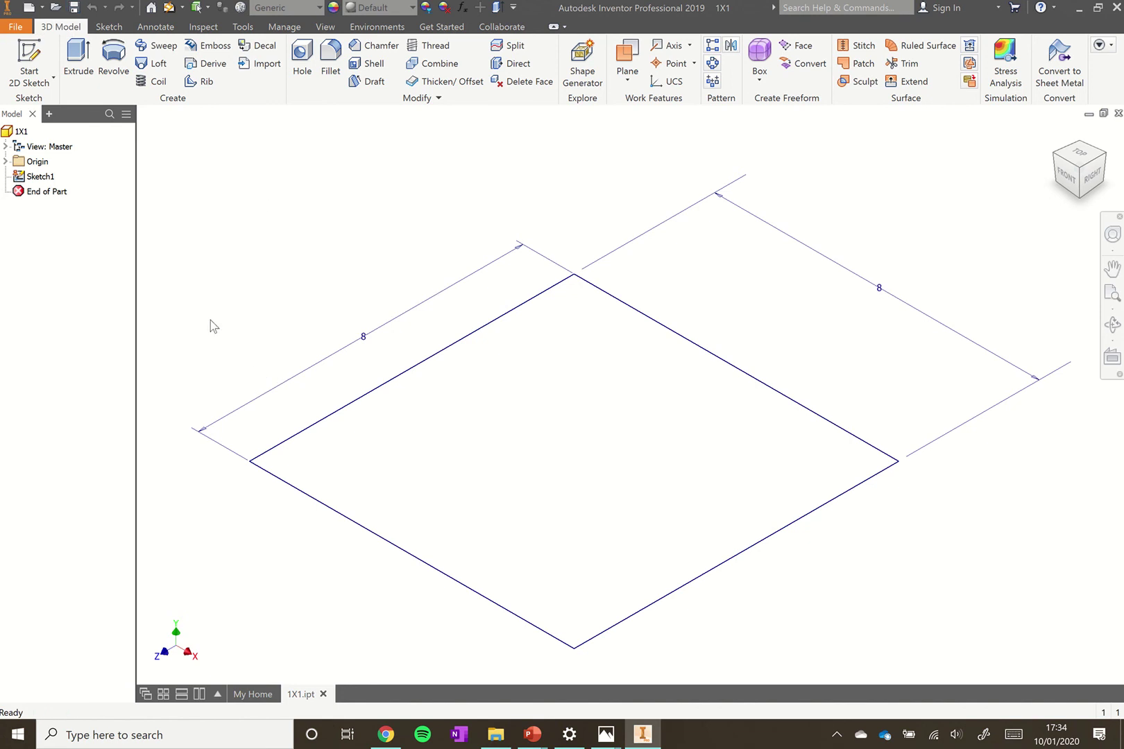
# Extrude the 8 × 8 square sketch 9 mm into a solid block
pyautogui.click(88, 54)
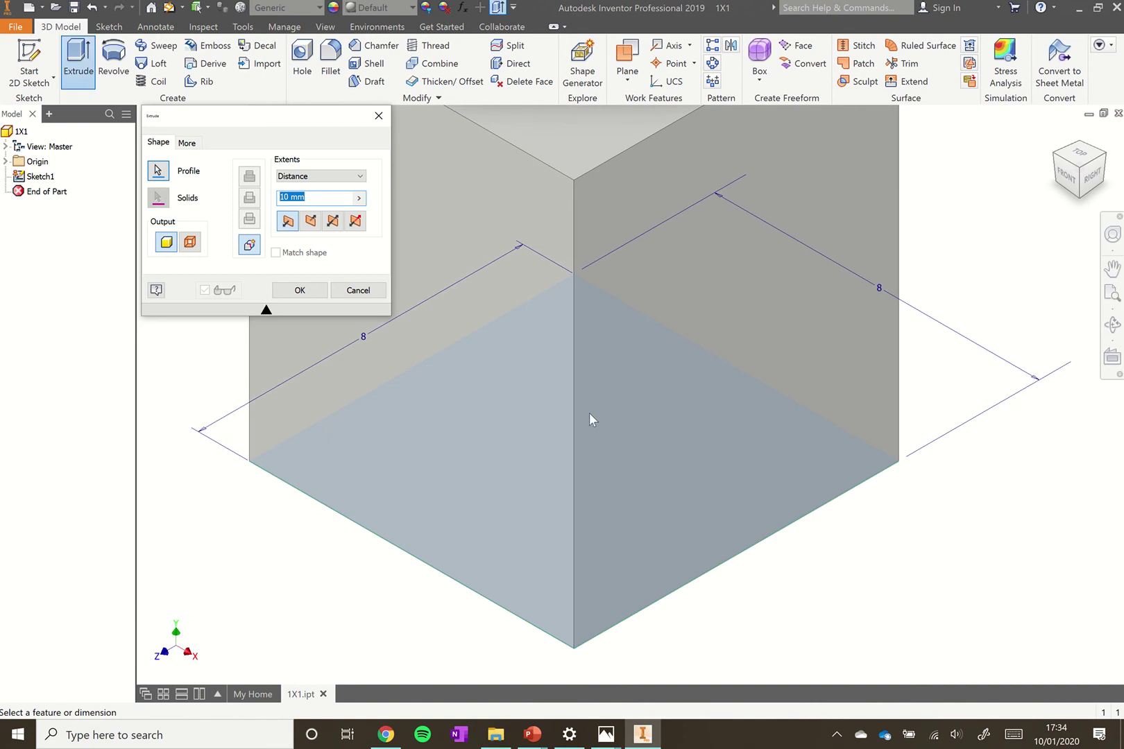
pyautogui.scroll(-4, 609, 440)
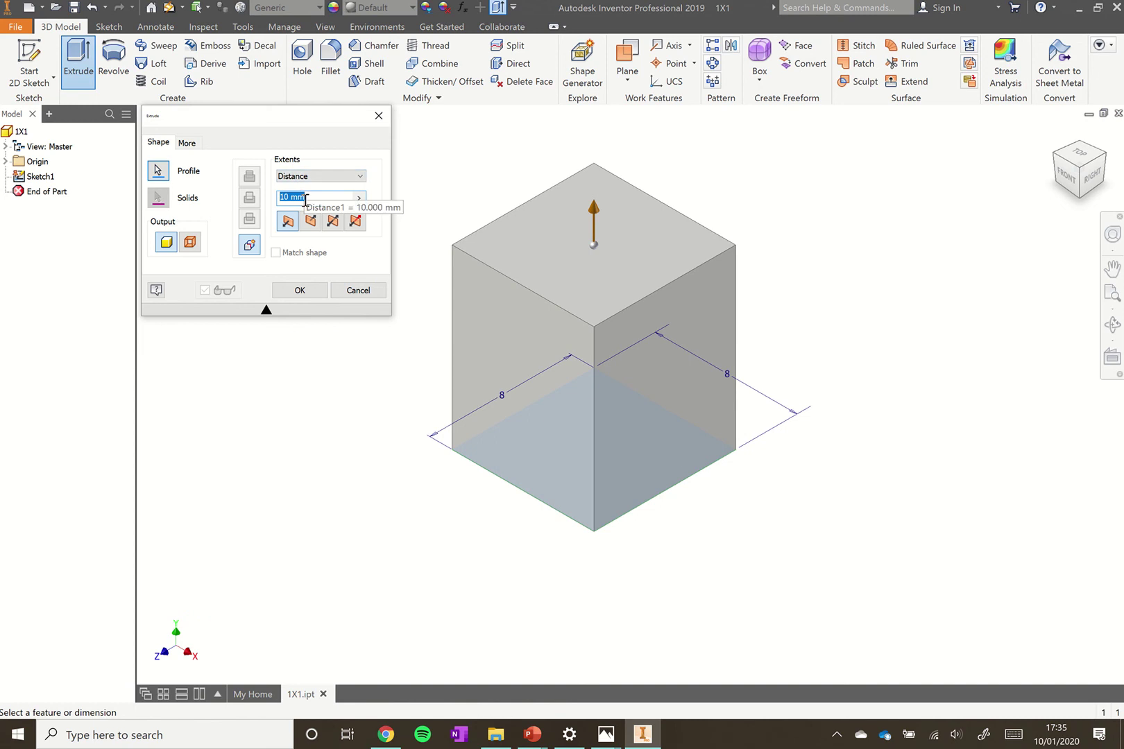
pyautogui.write('9')
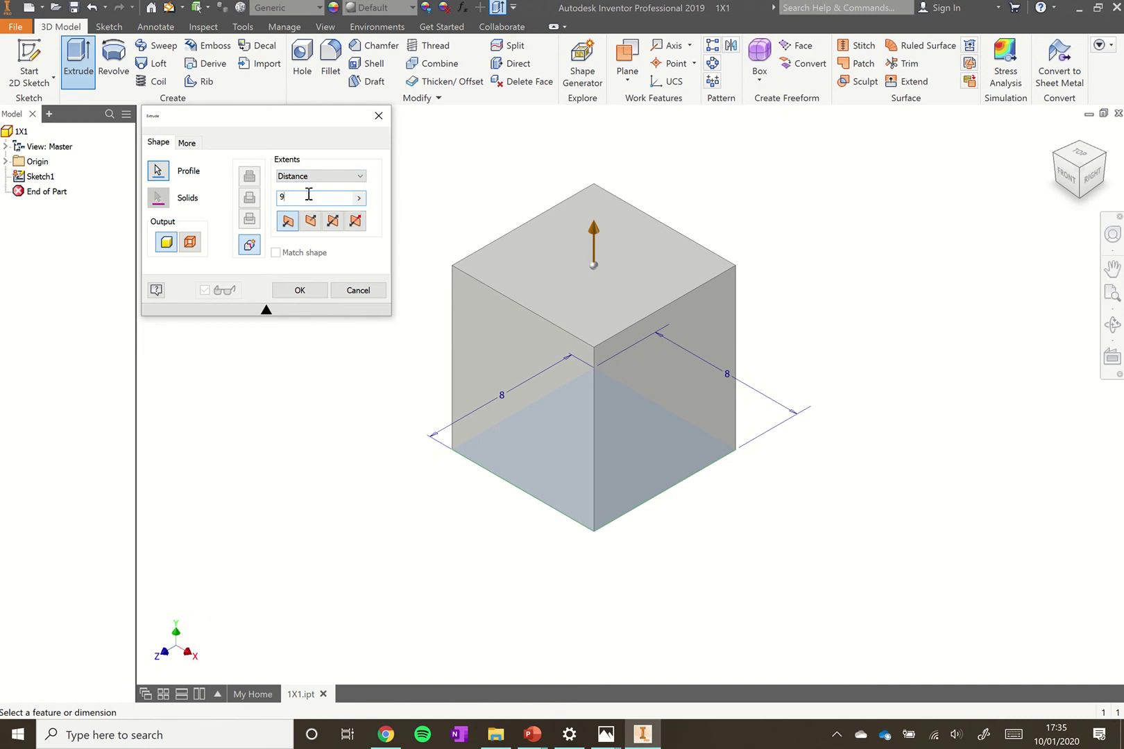
pyautogui.click(300, 290)
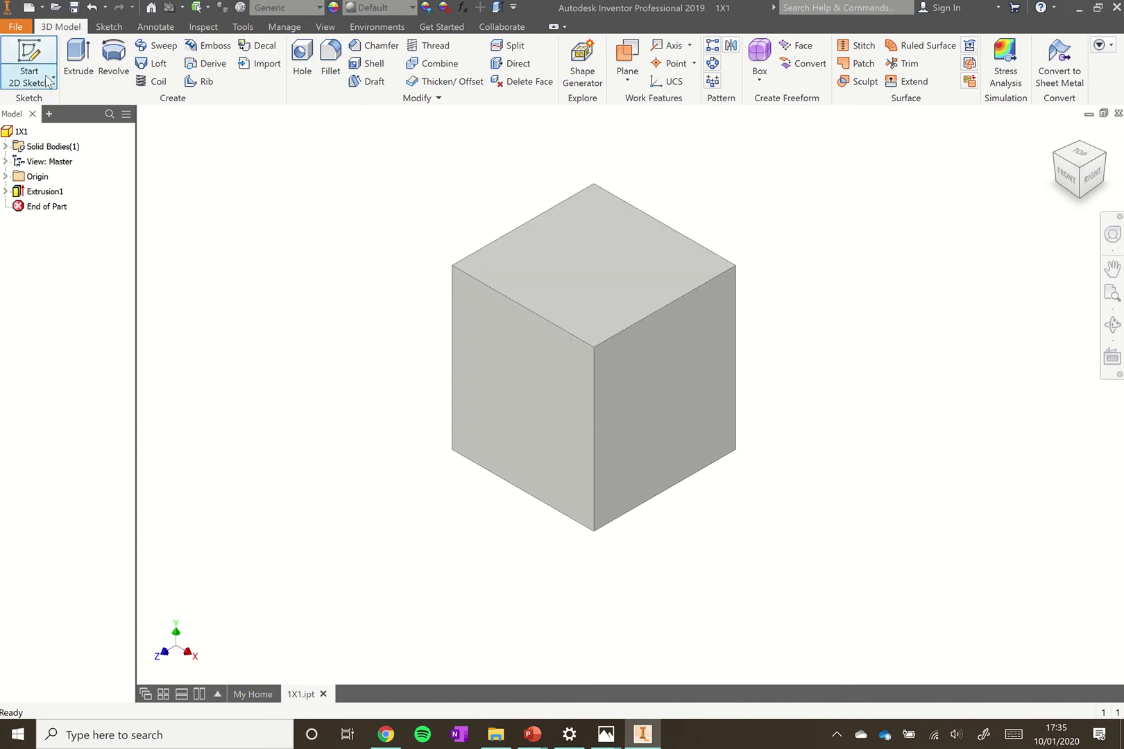
# Start a sketch on the block's top face and draw a circle on it
pyautogui.click(34, 59)
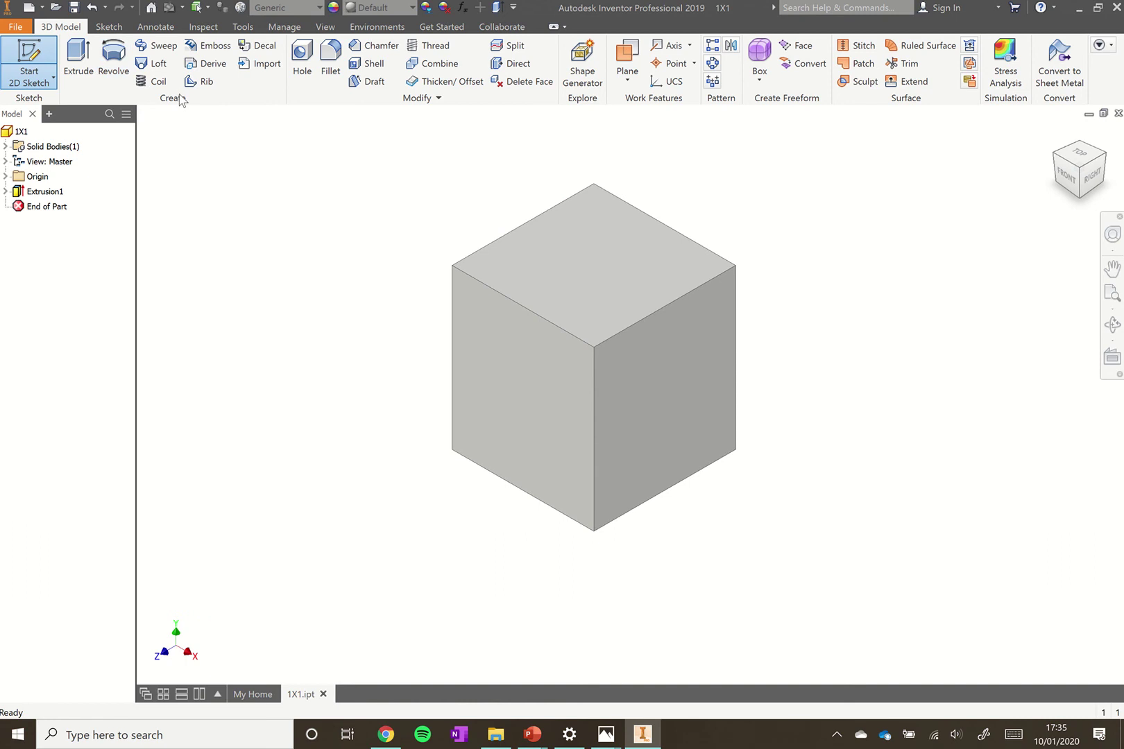
pyautogui.click(567, 229)
pyautogui.scroll(3, 428, 242)
pyautogui.scroll(-5, 427, 242)
pyautogui.scroll(5, 401, 217)
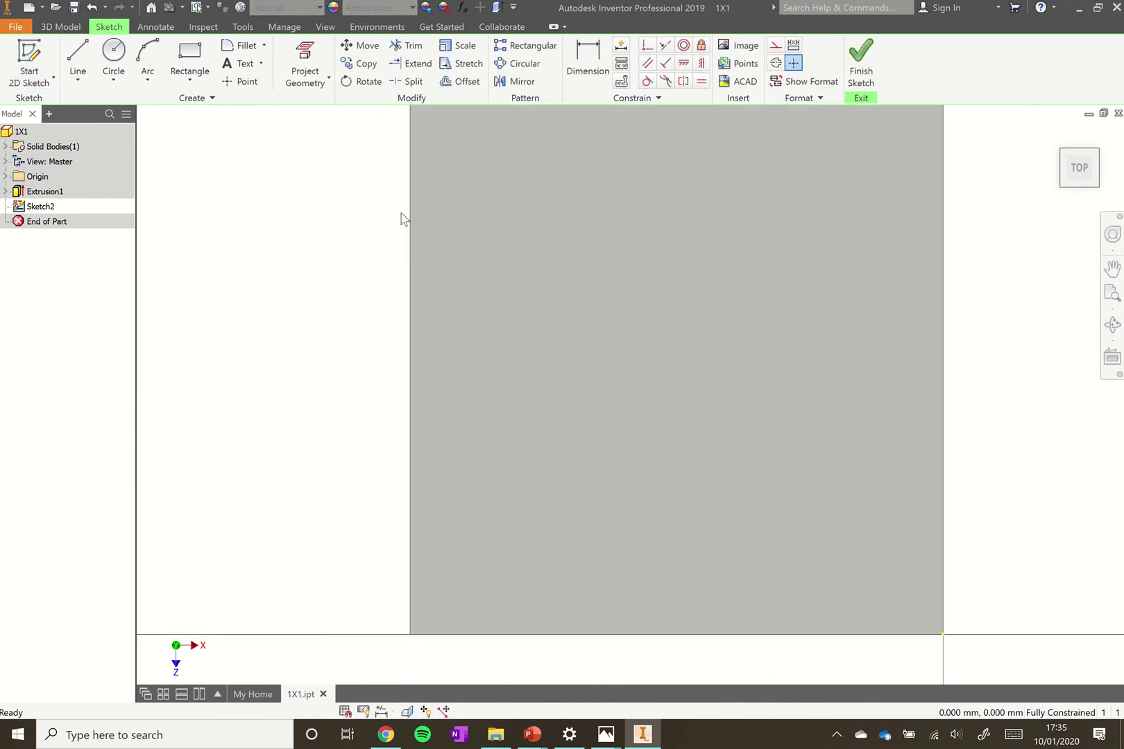
pyautogui.scroll(-3, 334, 208)
pyautogui.click(78, 59)
pyautogui.click(114, 52)
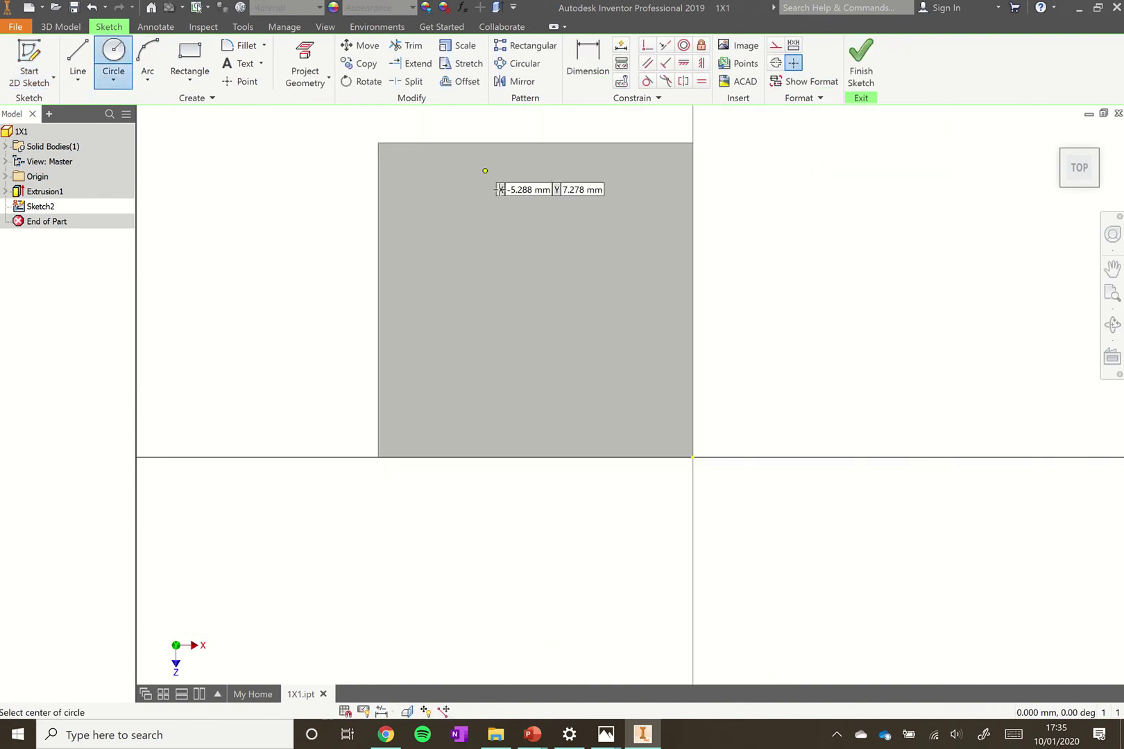
pyautogui.click(508, 297)
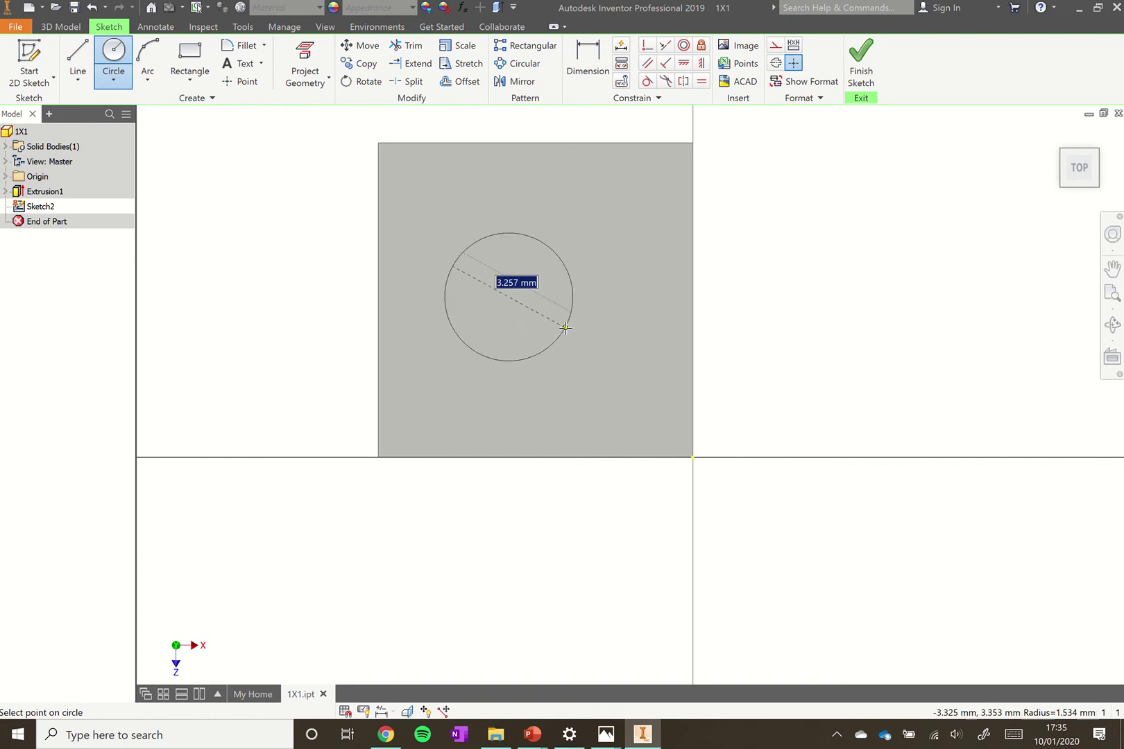
pyautogui.click(572, 337)
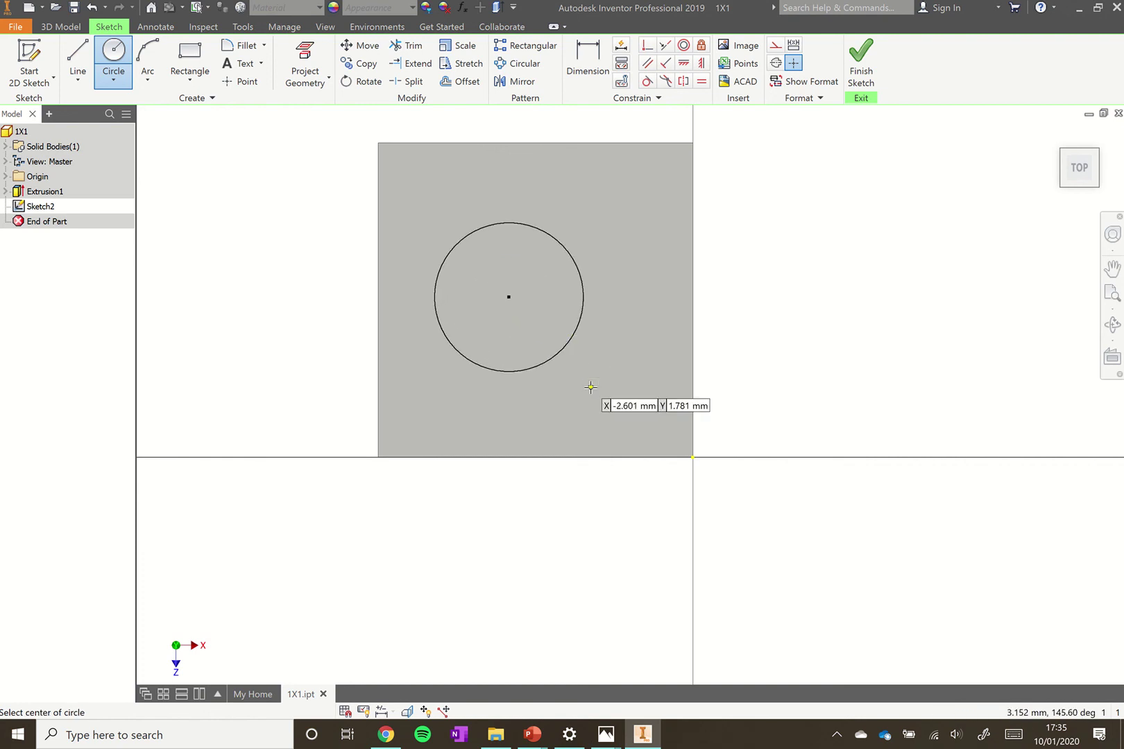
# Dimension the circle to a 4 mm diameter
pyautogui.click(590, 66)
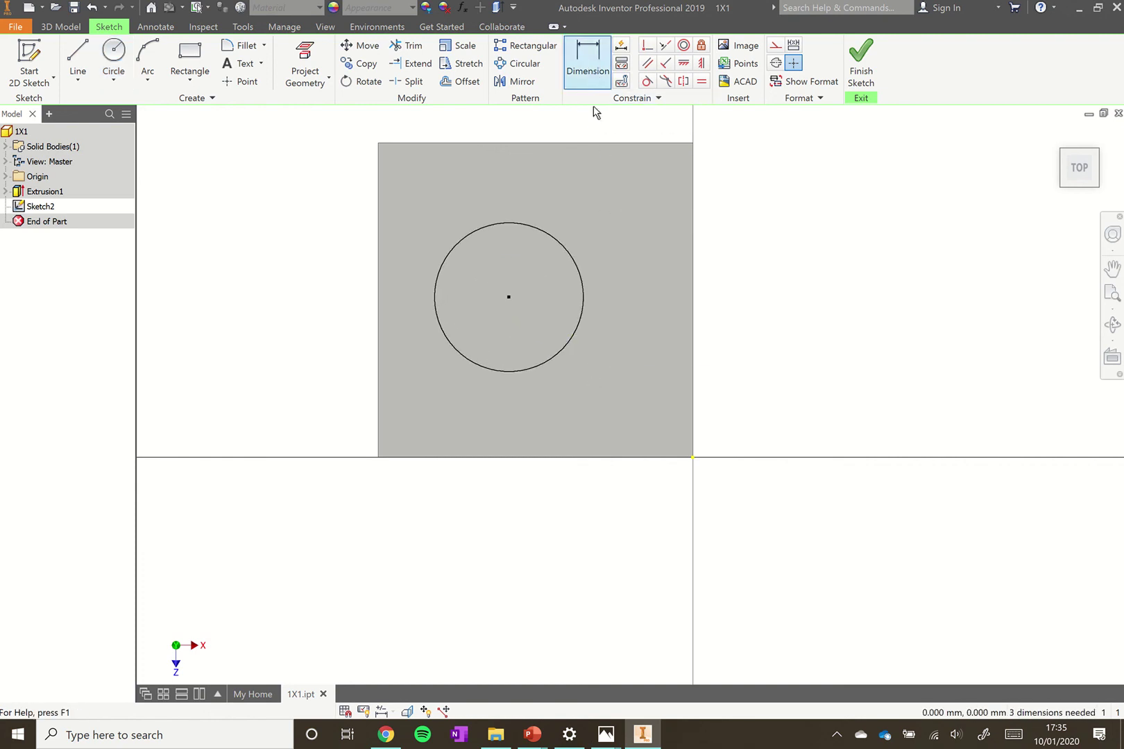
pyautogui.click(560, 247)
pyautogui.click(723, 227)
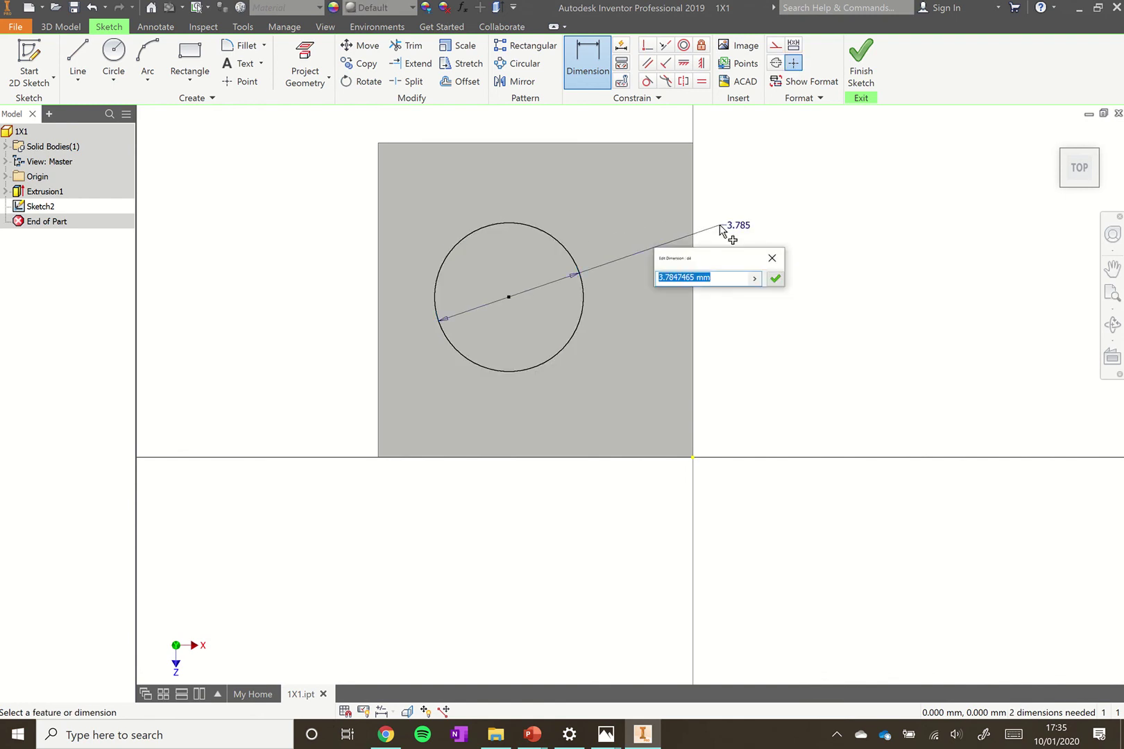
pyautogui.write('4')
pyautogui.press('Return')
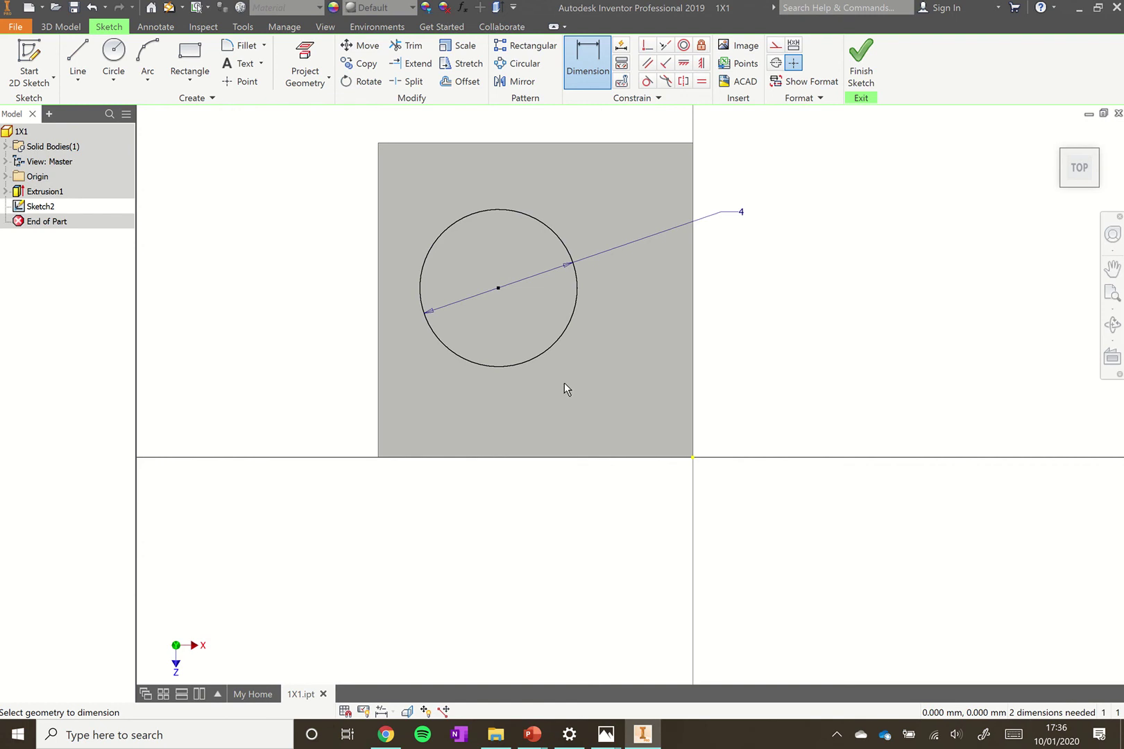
# Locate the circle centre 4 mm from the bottom edge and 4 mm from the right edge
pyautogui.click(507, 457)
pyautogui.click(498, 288)
pyautogui.click(502, 331)
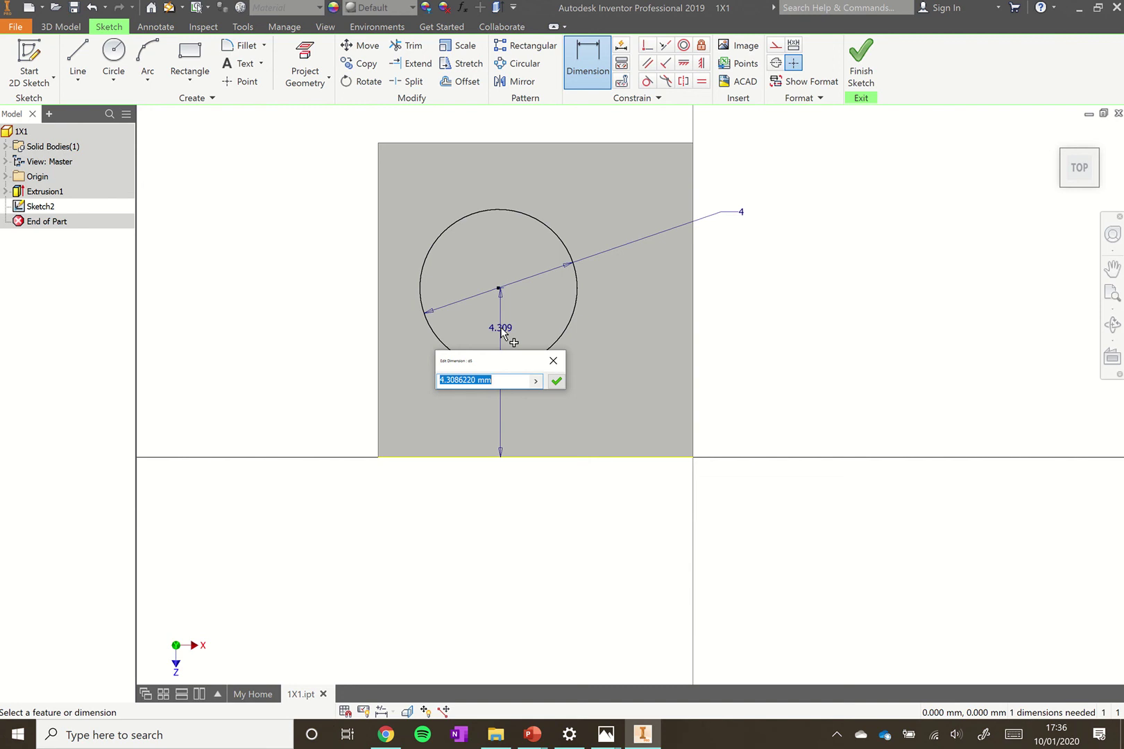
pyautogui.write('4')
pyautogui.click(561, 381)
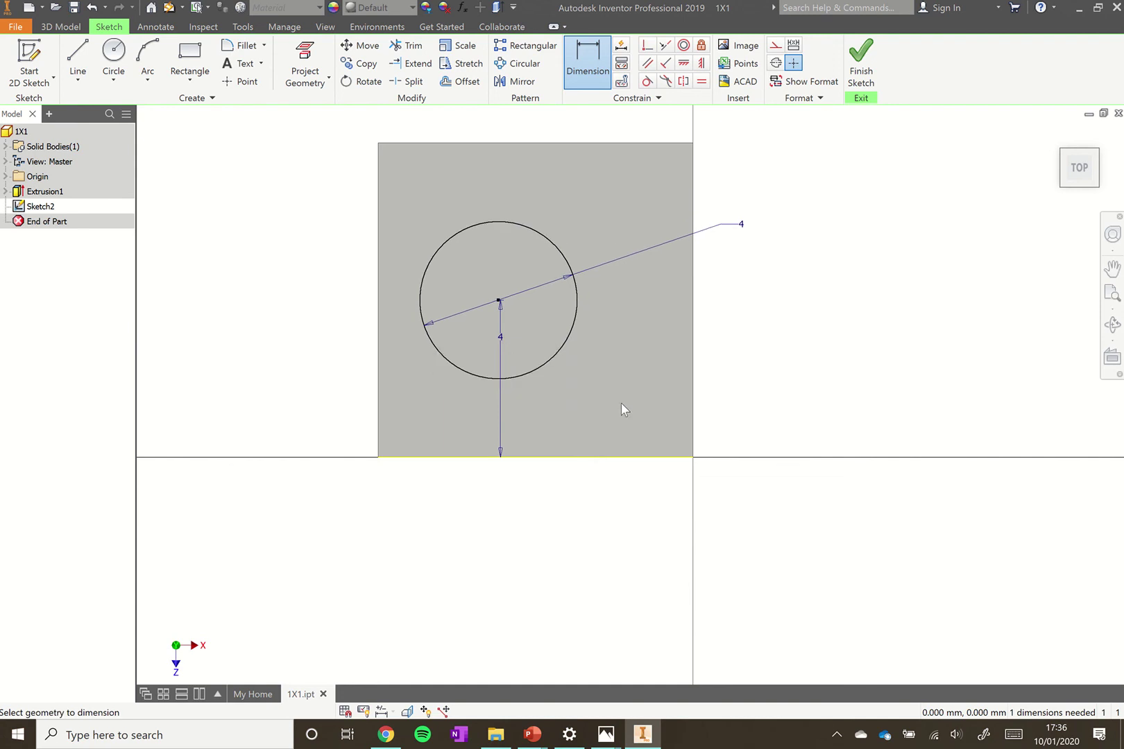
pyautogui.click(695, 366)
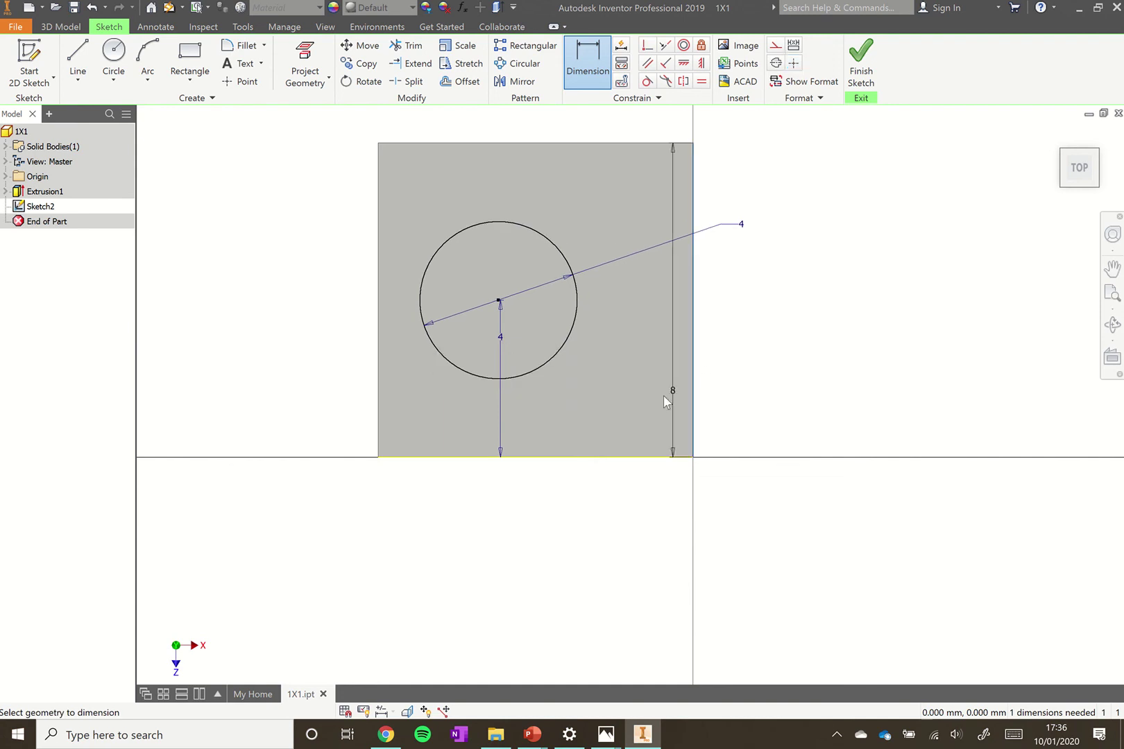
pyautogui.click(498, 299)
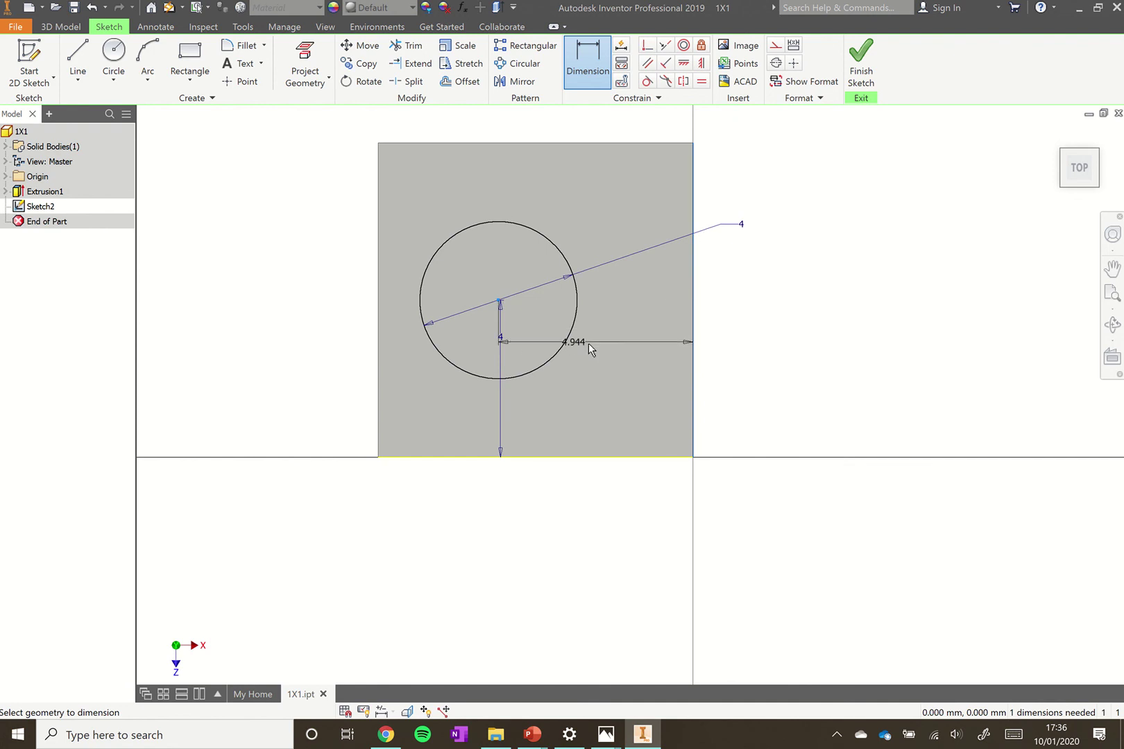
pyautogui.click(740, 328)
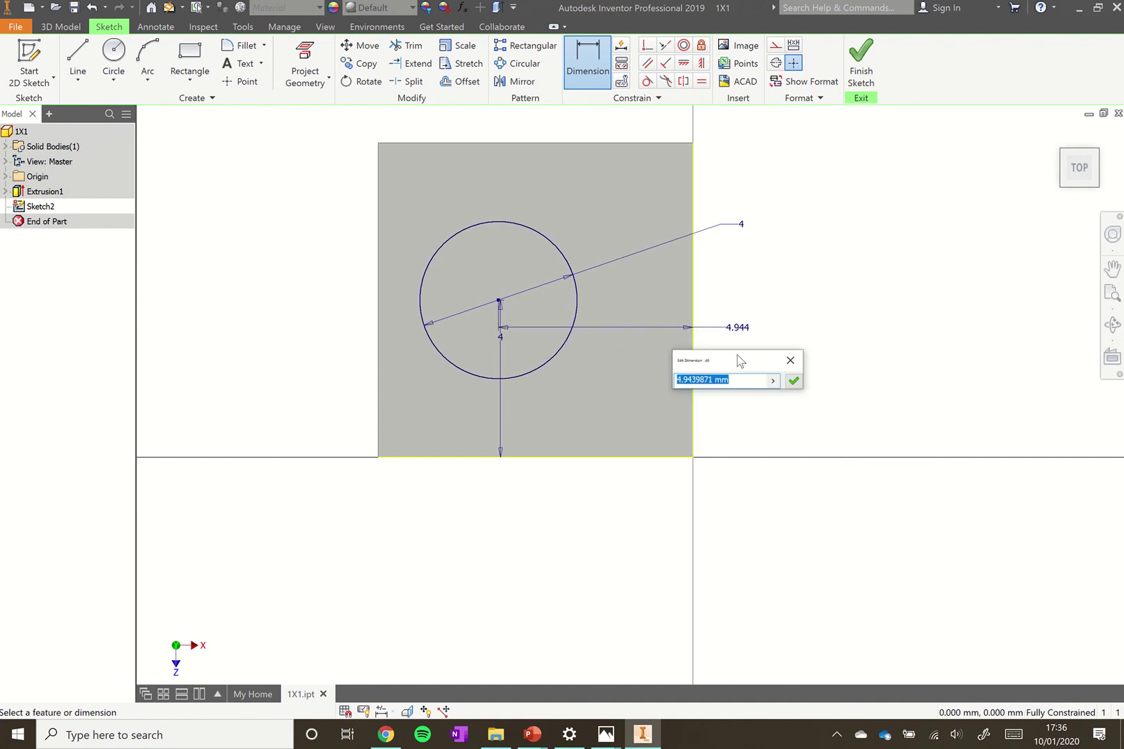
pyautogui.write('4')
pyautogui.press('Return')
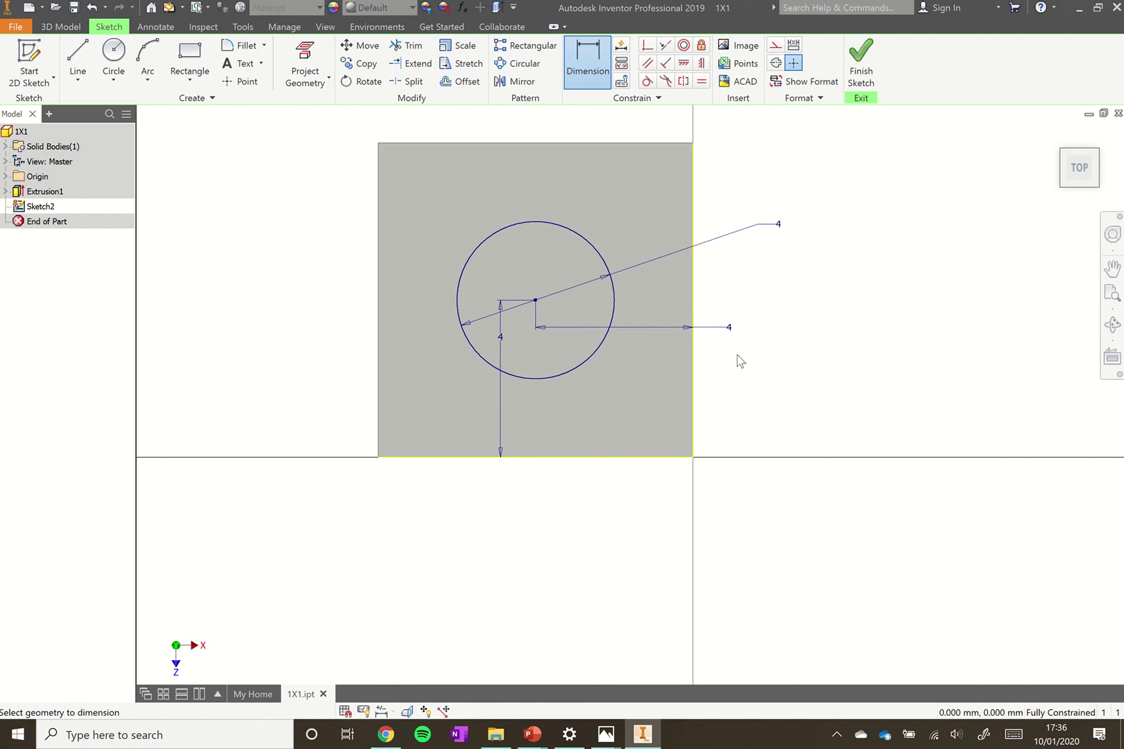
# Finish the circle sketch and extrude the circle 1.7 mm to form the stud
pyautogui.click(862, 75)
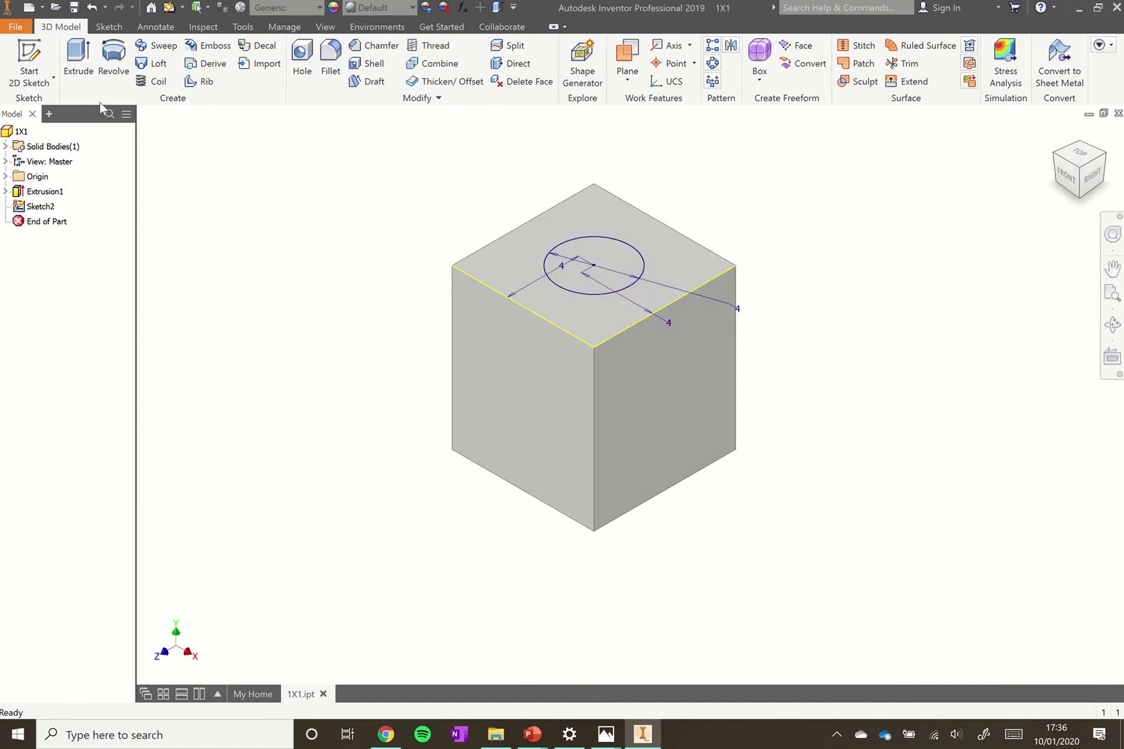
pyautogui.click(77, 66)
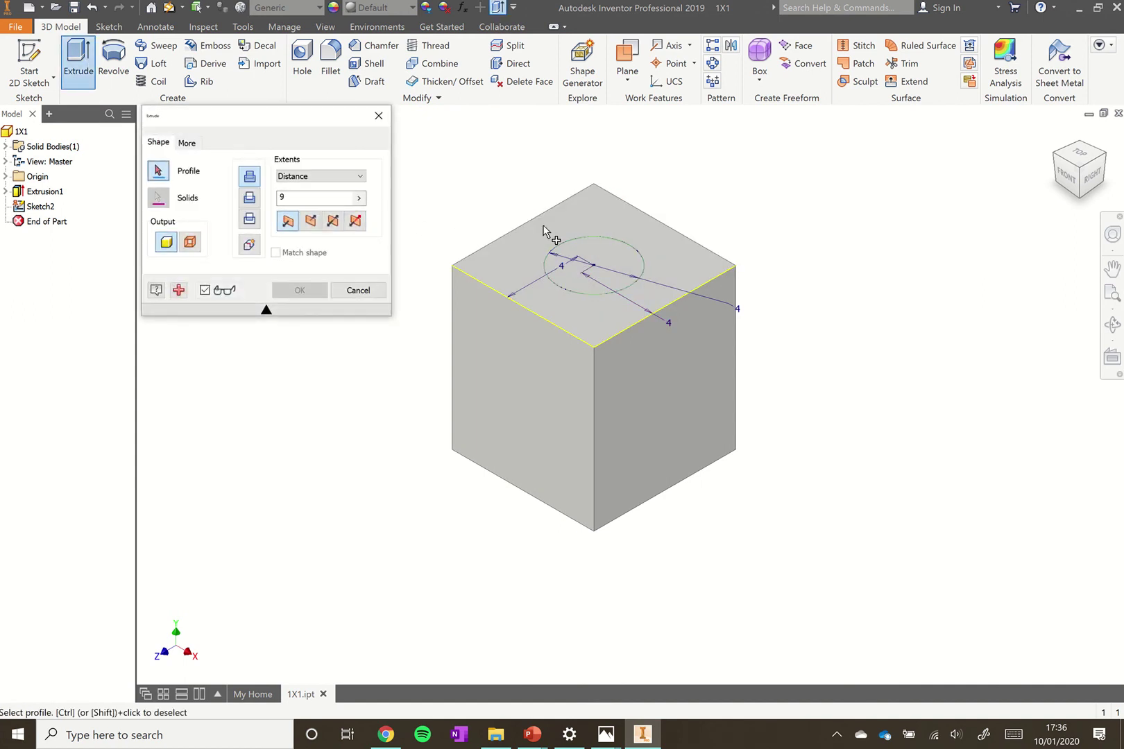
pyautogui.click(598, 249)
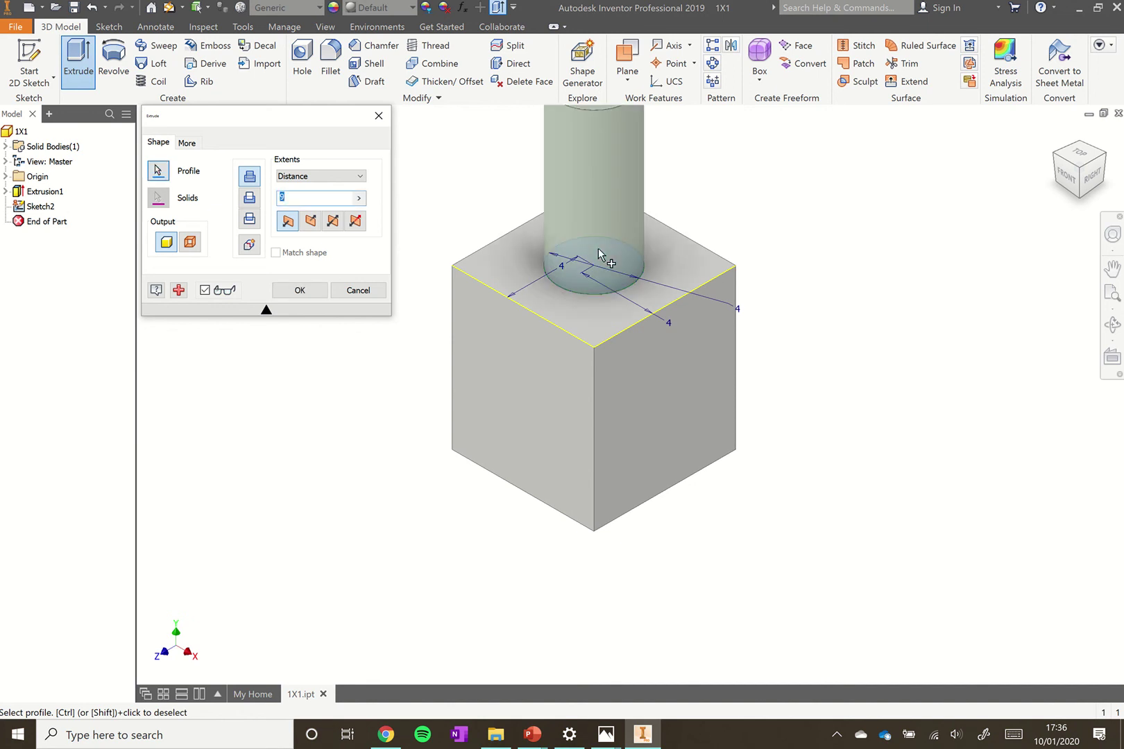
pyautogui.scroll(-2, 613, 376)
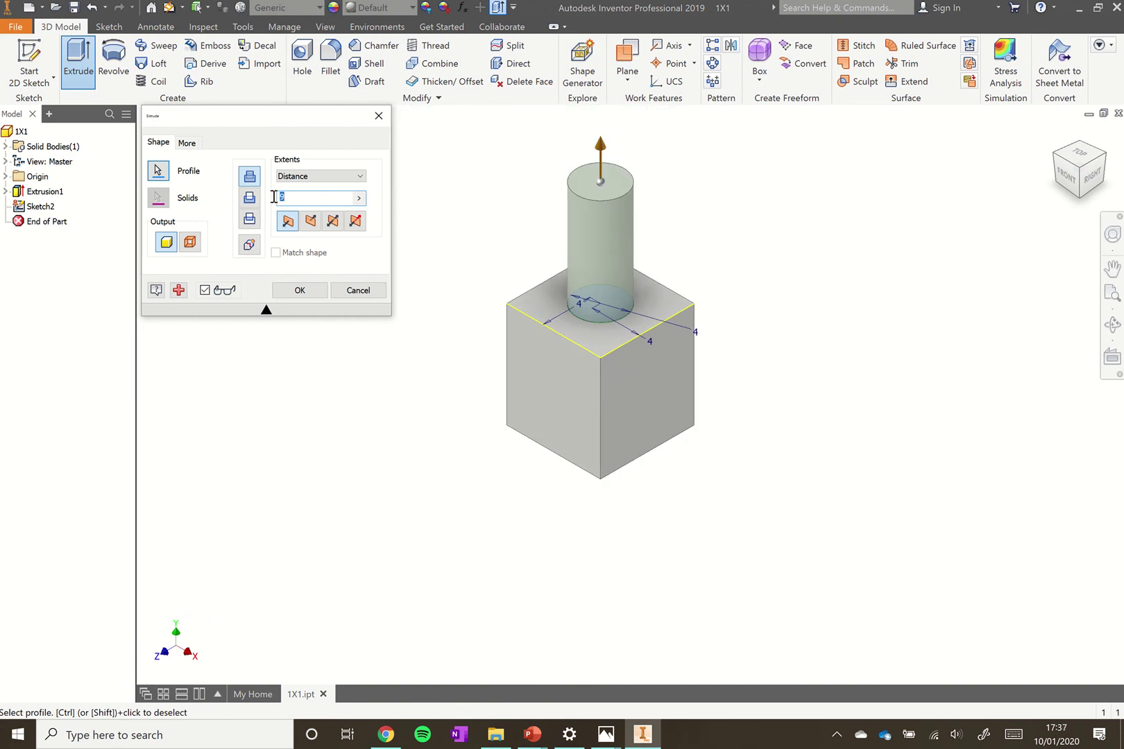
pyautogui.write('1.7')
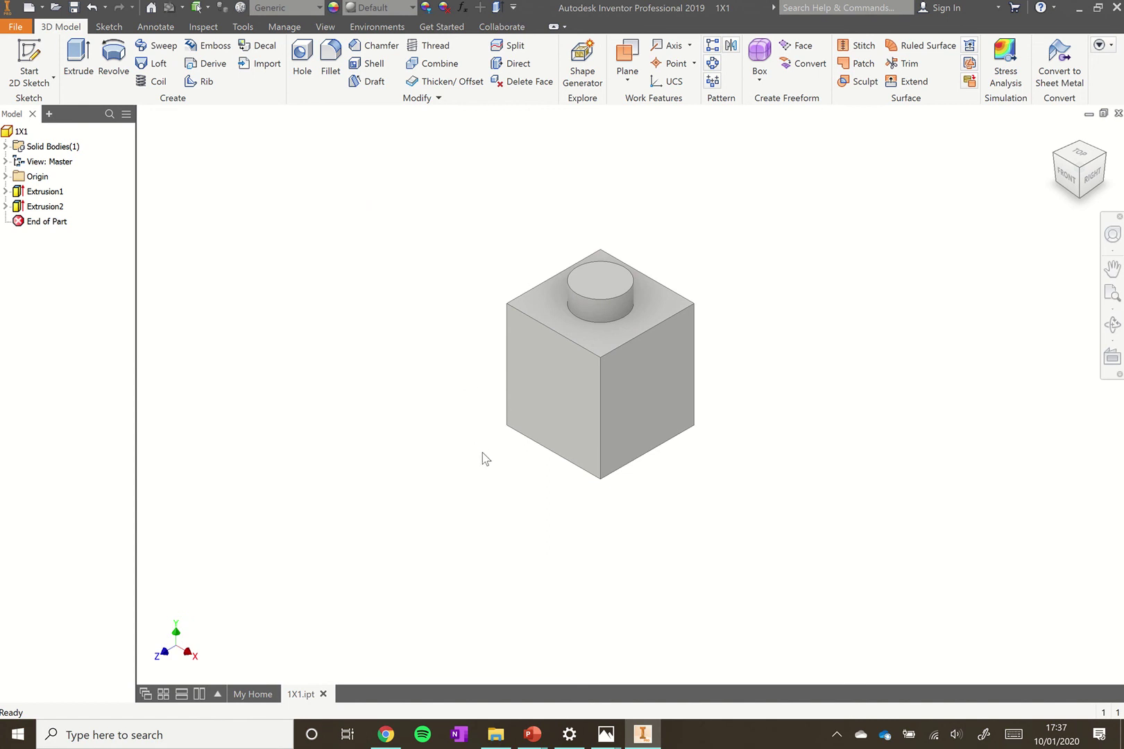
# Turn the view to the underside corner and select the block's bottom face
pyautogui.keyDown('shift'); pyautogui.moveTo(491, 473); pyautogui.dragTo(519, 471, button='middle'); pyautogui.keyUp('shift')
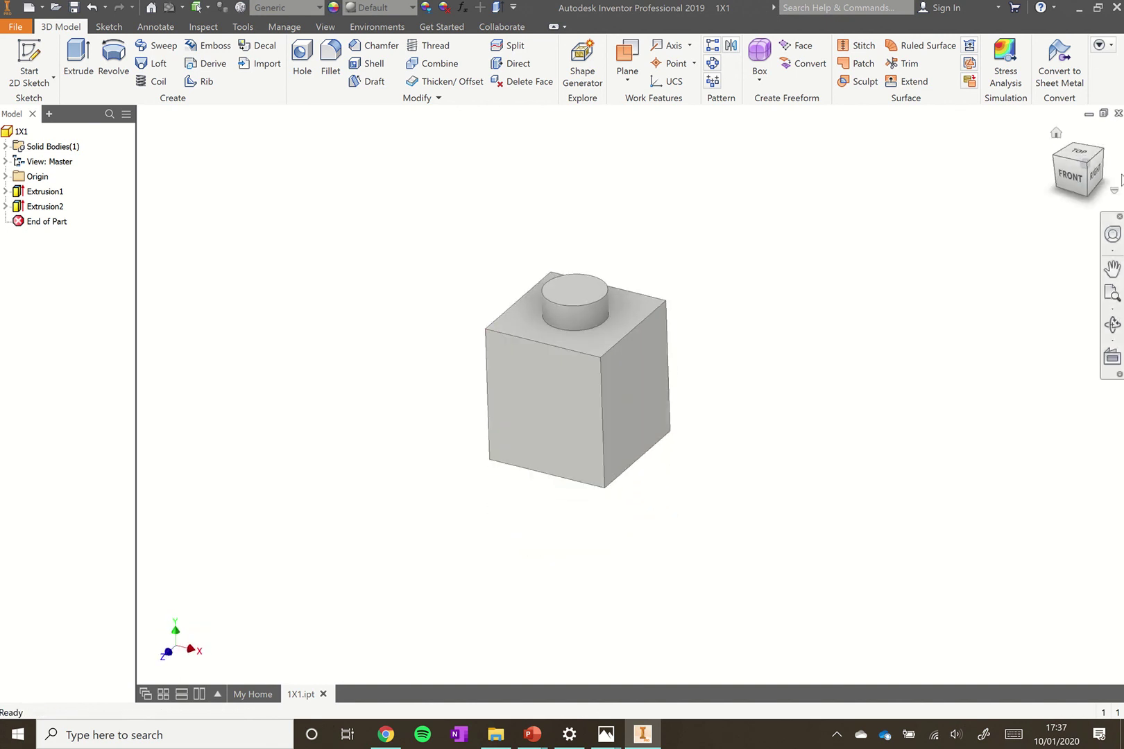
pyautogui.click(1085, 194)
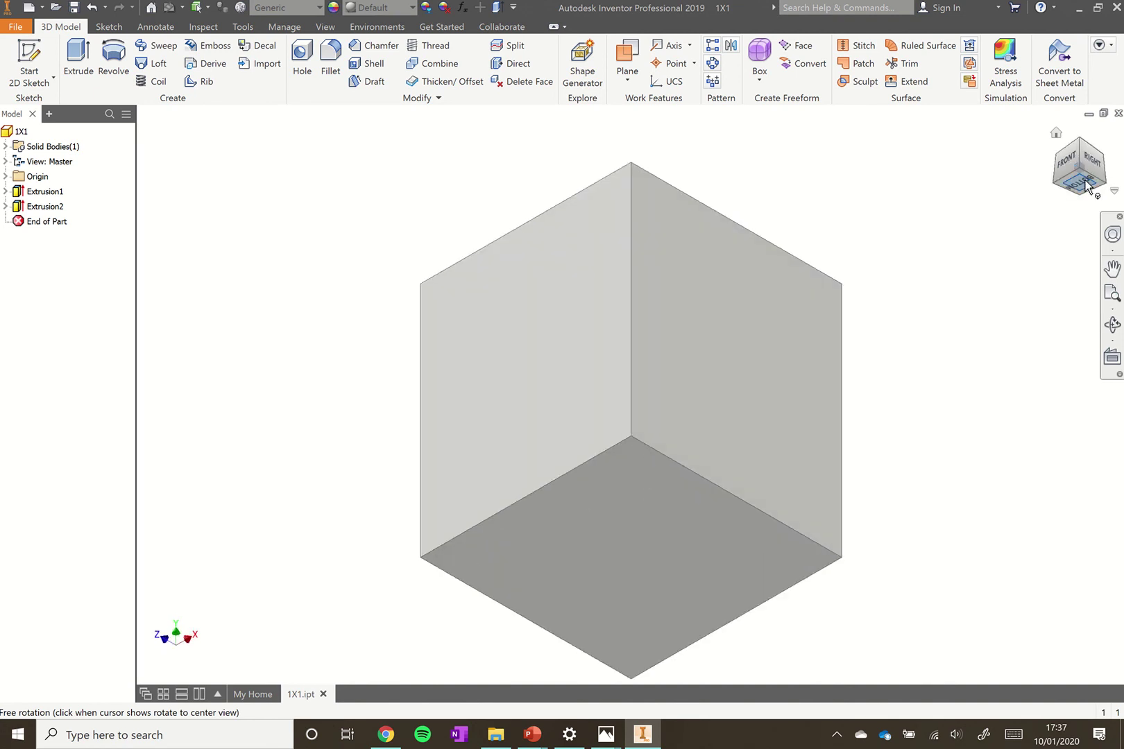
pyautogui.click(580, 543)
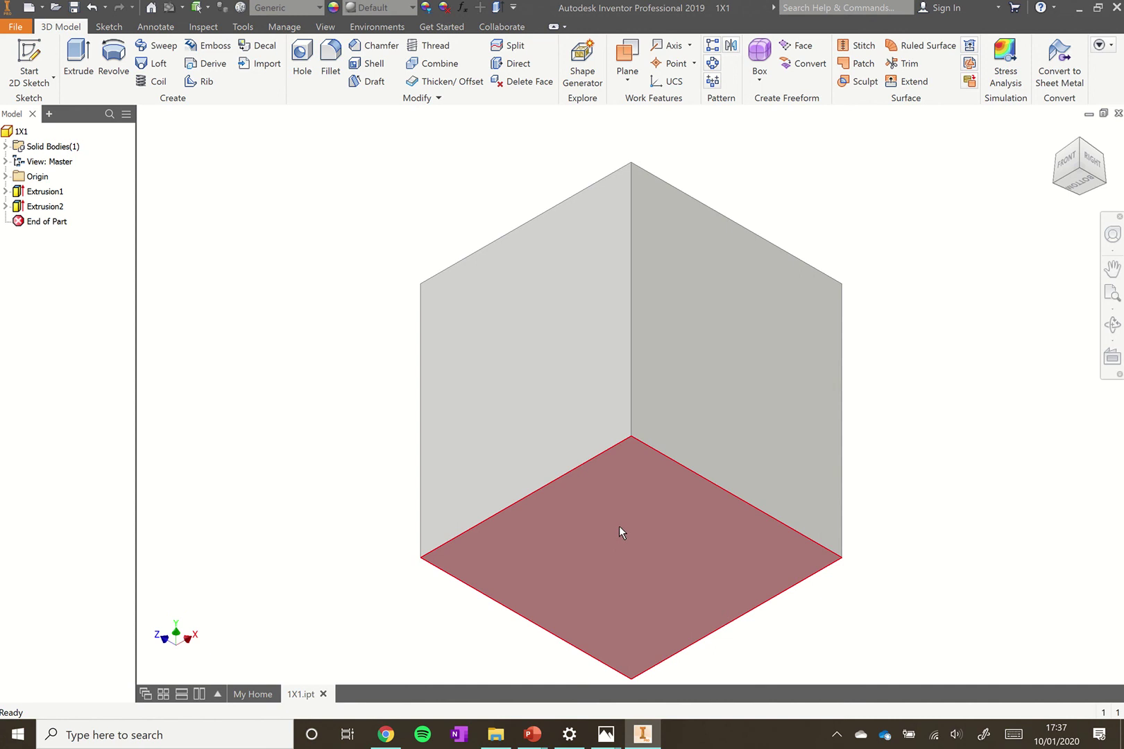
pyautogui.moveTo(619, 525)
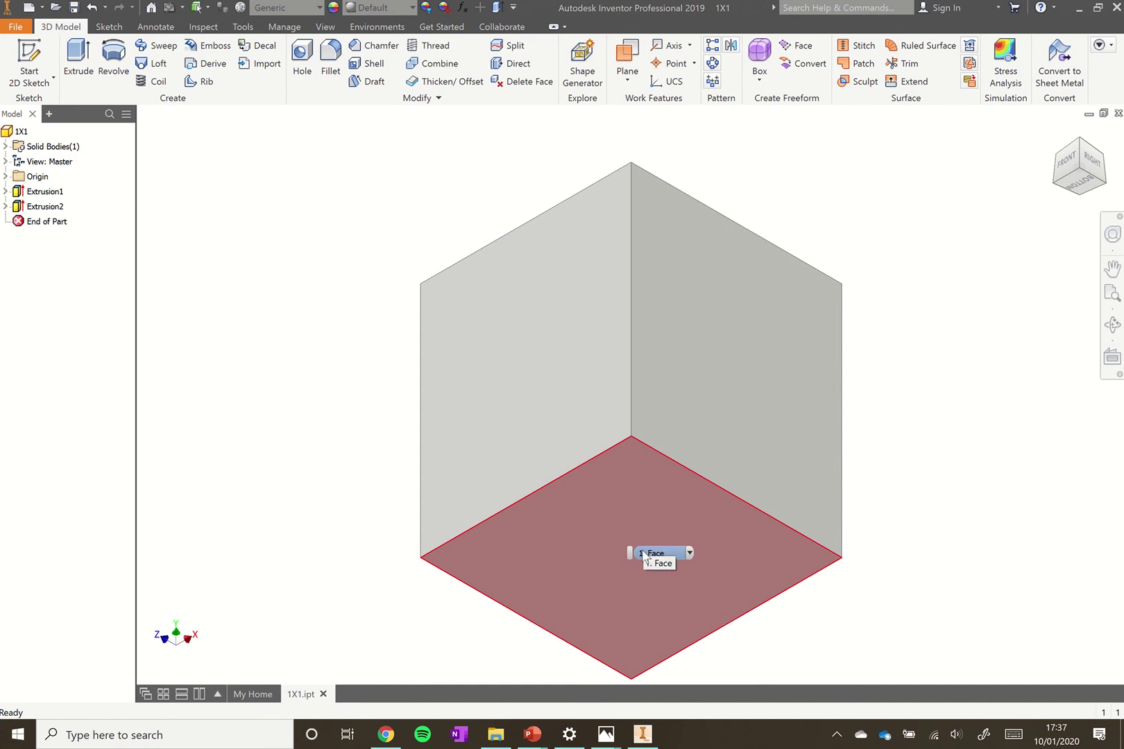
pyautogui.scroll(-3, 712, 425)
pyautogui.scroll(5, 717, 478)
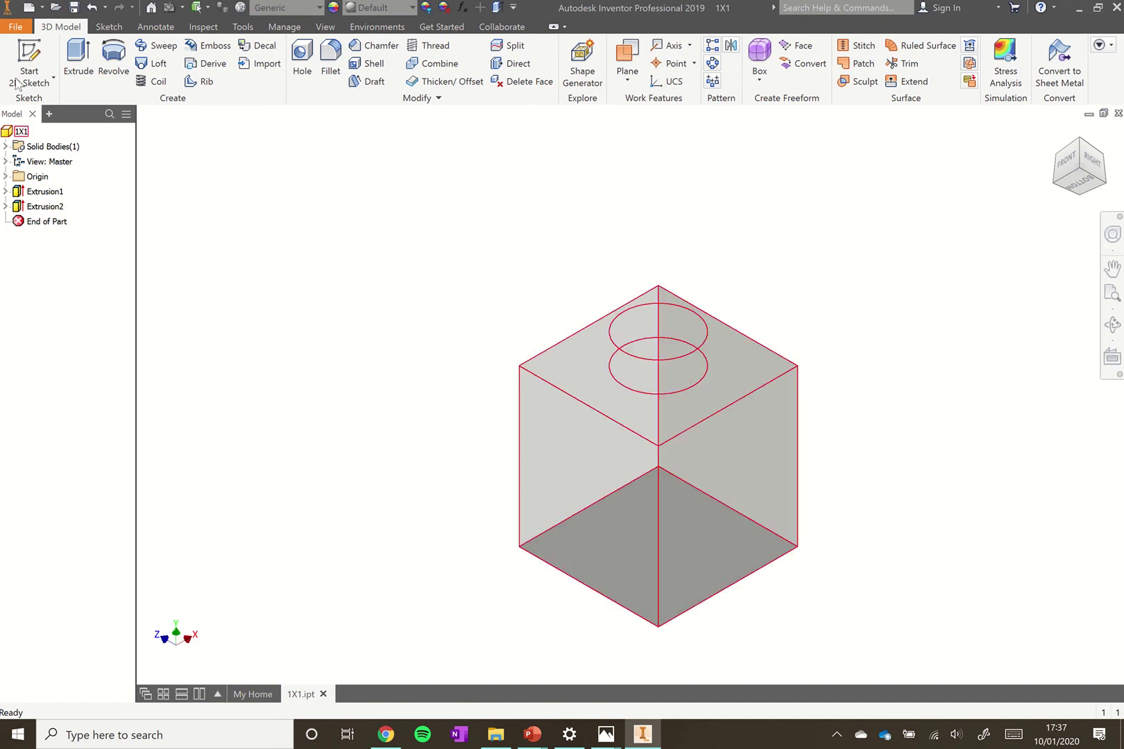
# Start a sketch on the block's bottom face and draw a rectangle inside it
pyautogui.click(21, 57)
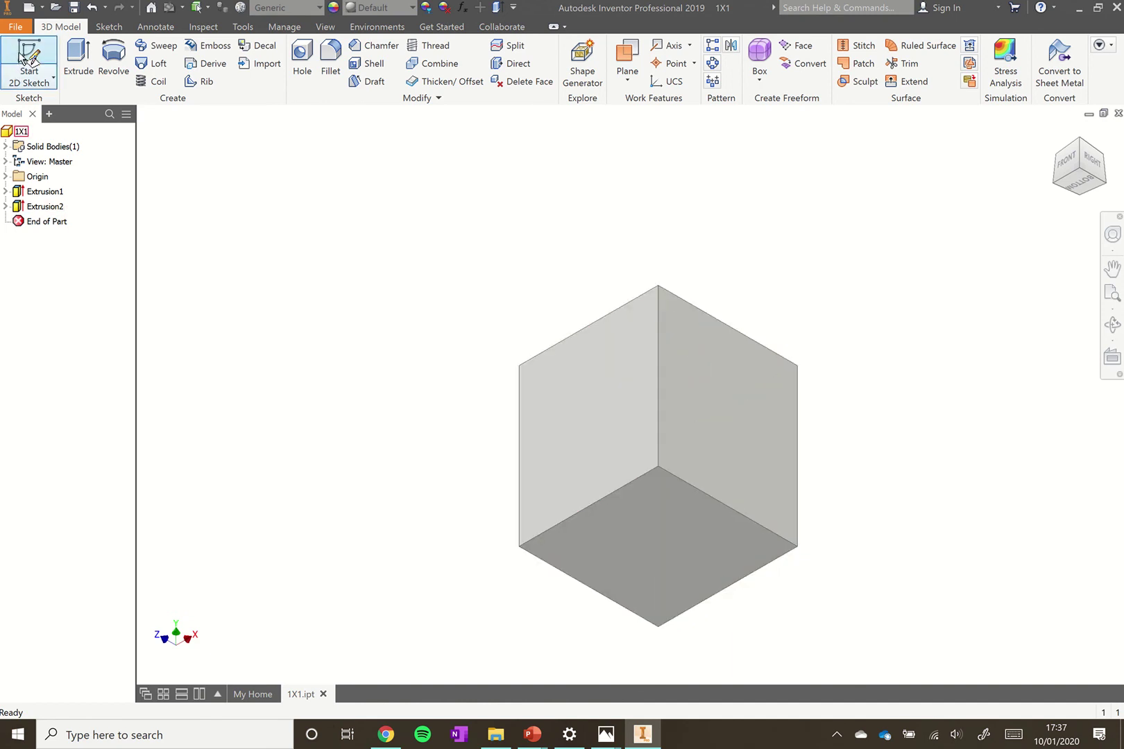
pyautogui.click(663, 542)
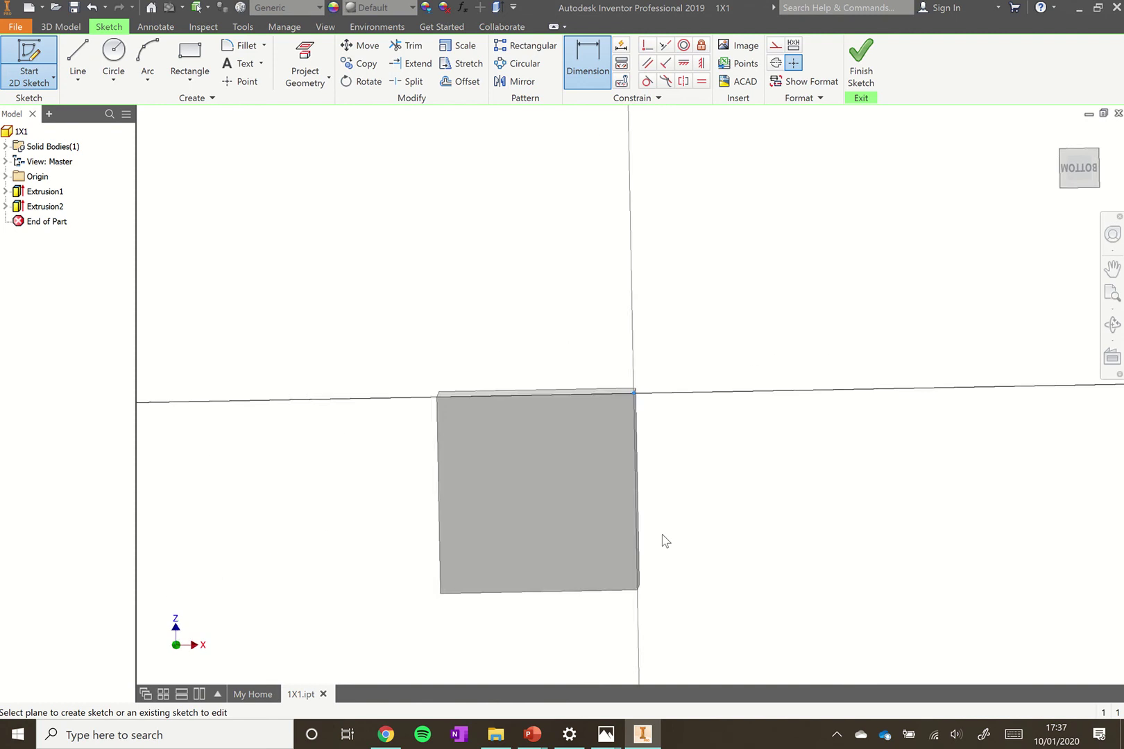
pyautogui.click(190, 57)
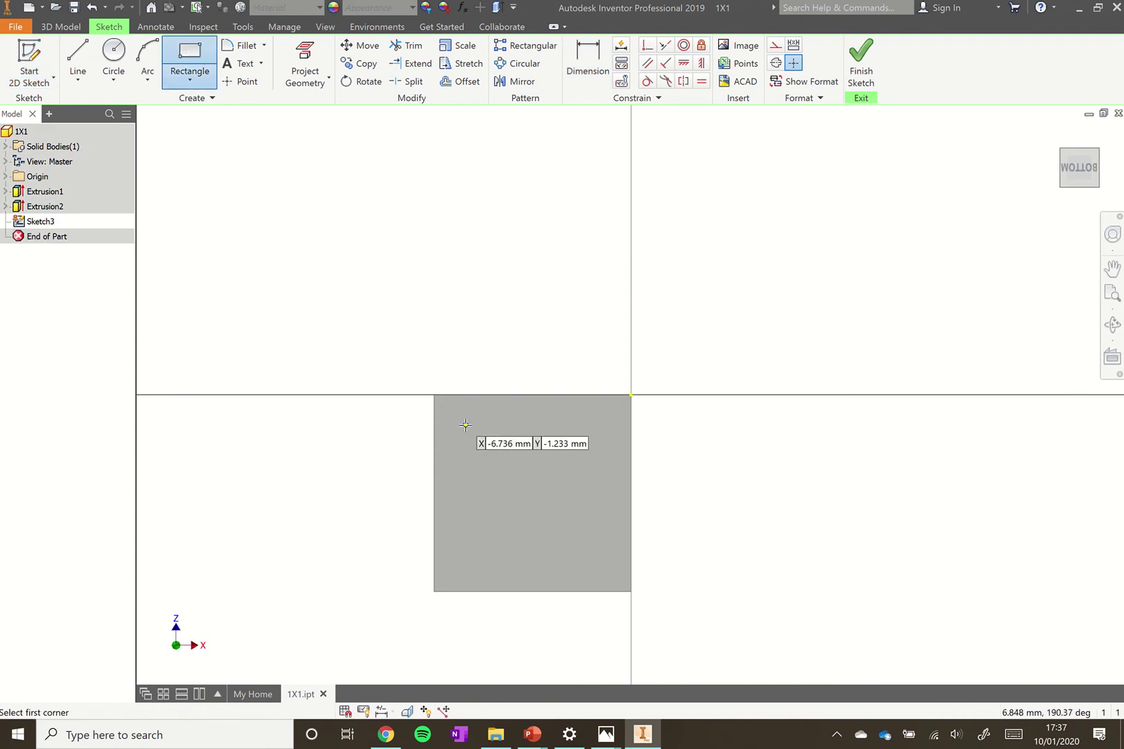
pyautogui.click(465, 425)
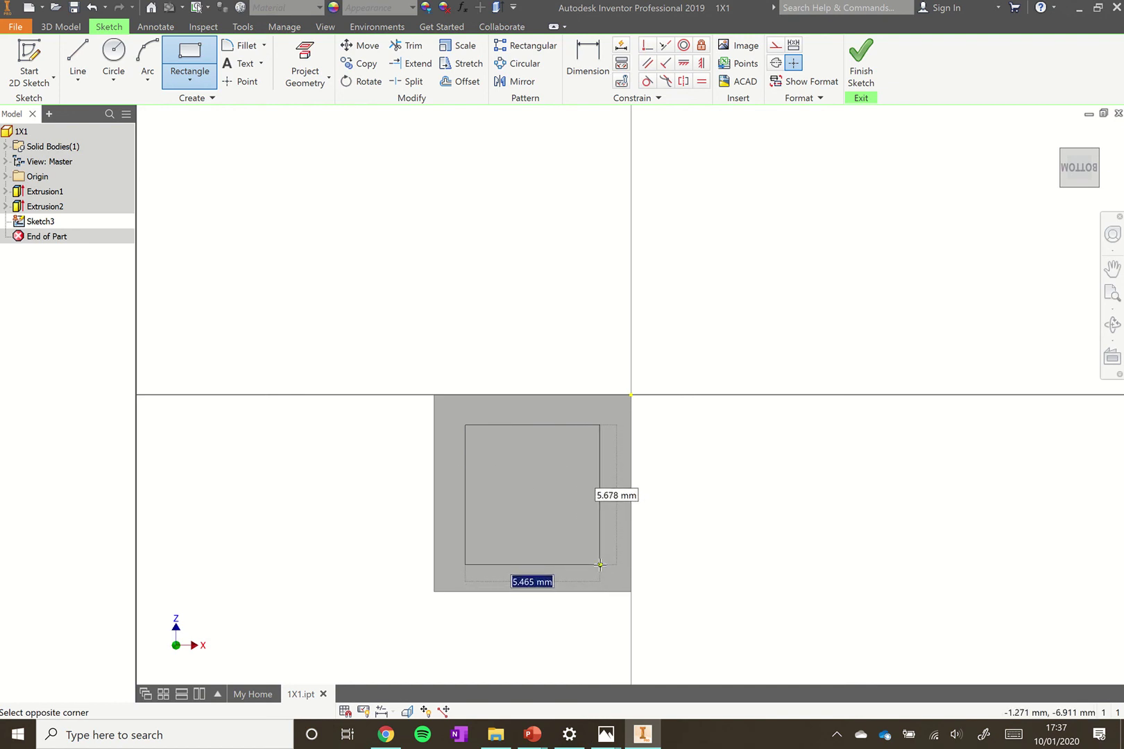
pyautogui.click(600, 565)
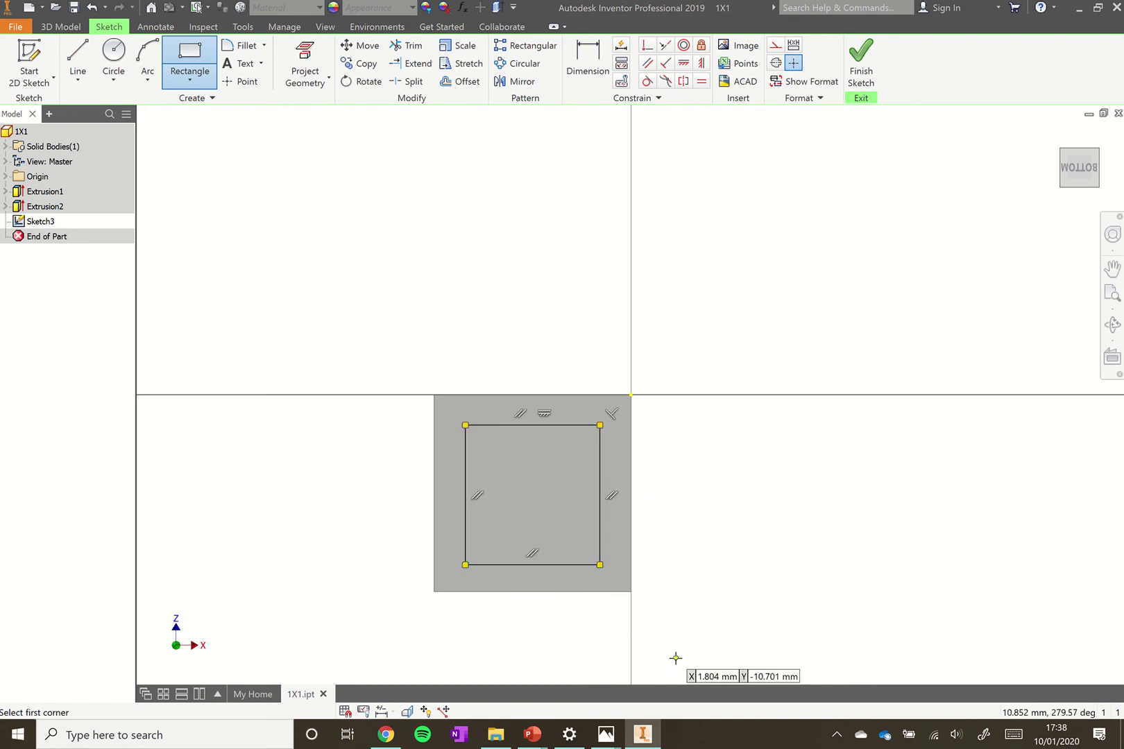
# Set the inner rectangle's top and right wall offsets to 0.8 mm
pyautogui.click(587, 66)
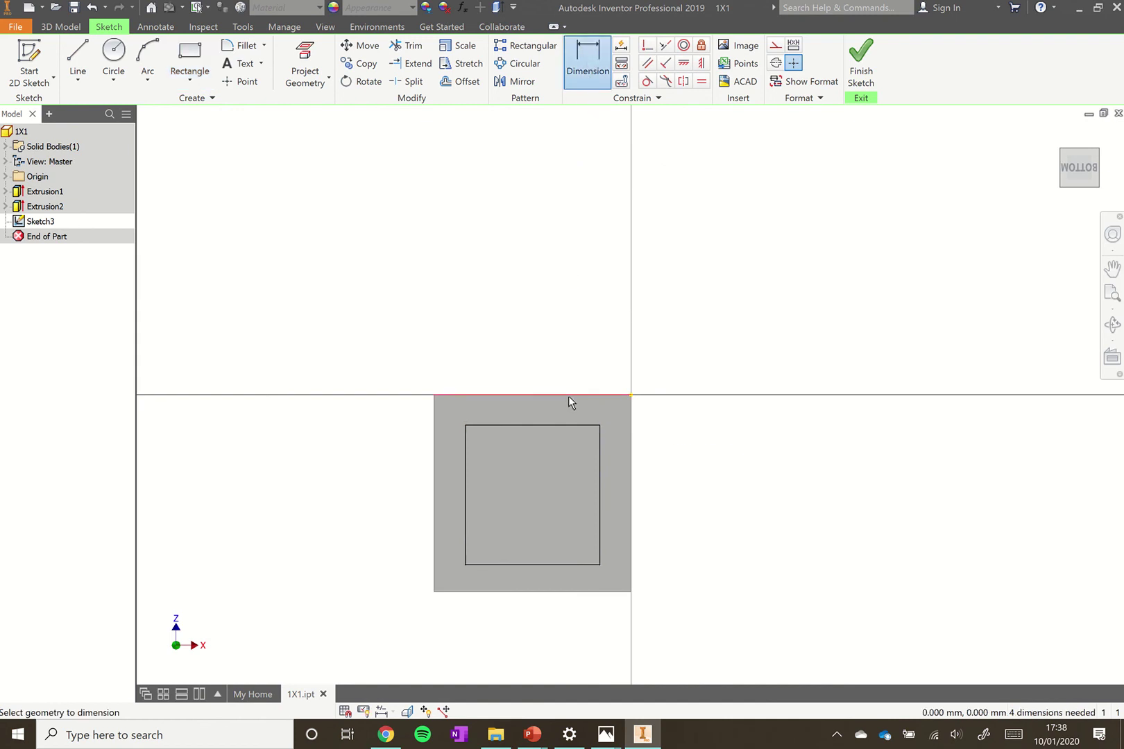
pyautogui.moveTo(591, 425)
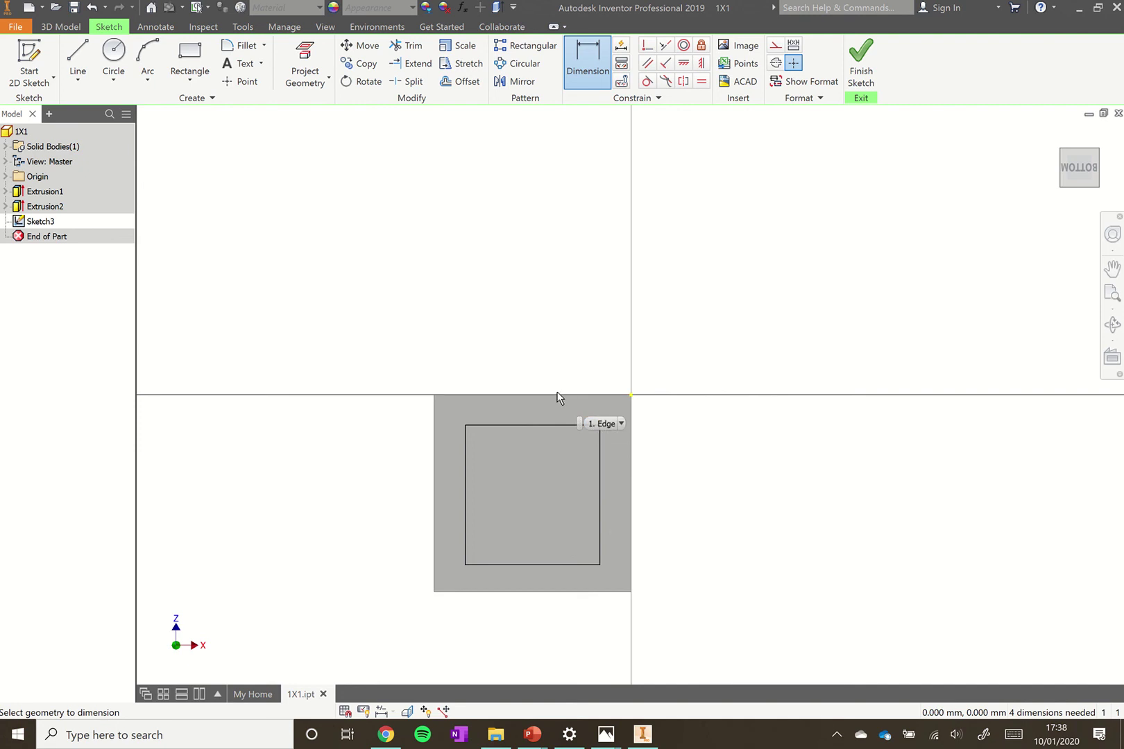
pyautogui.click(546, 425)
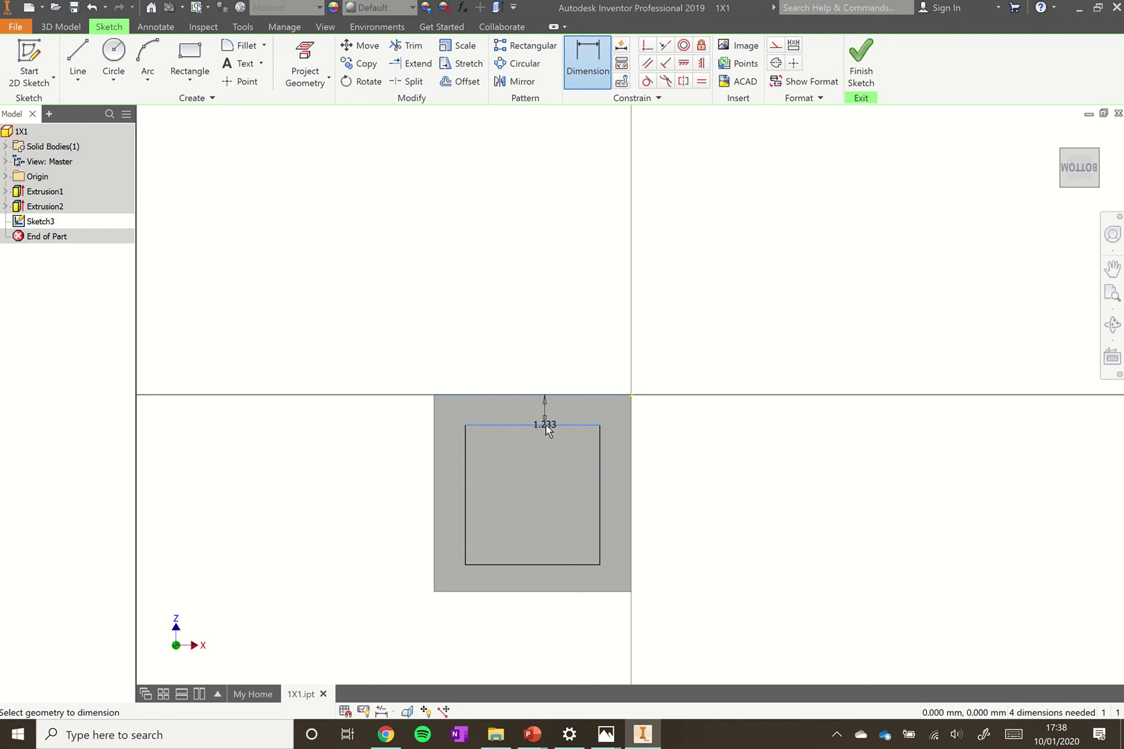
pyautogui.click(541, 347)
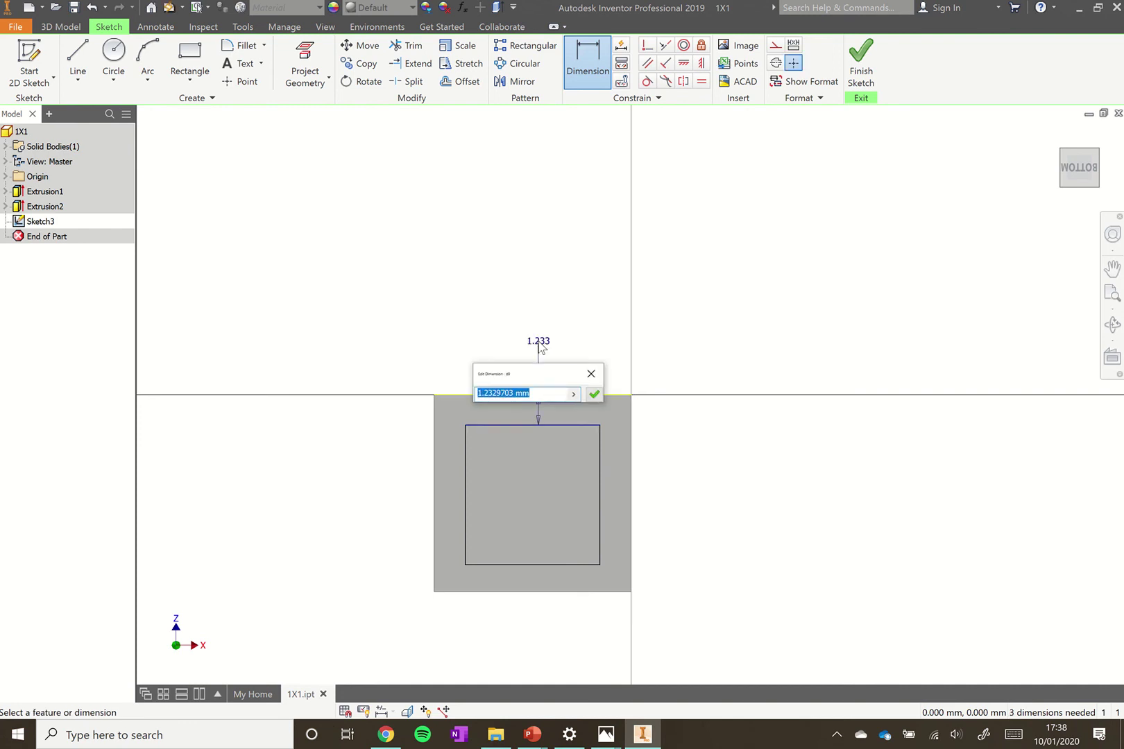
pyautogui.write('.8')
pyautogui.press('Return')
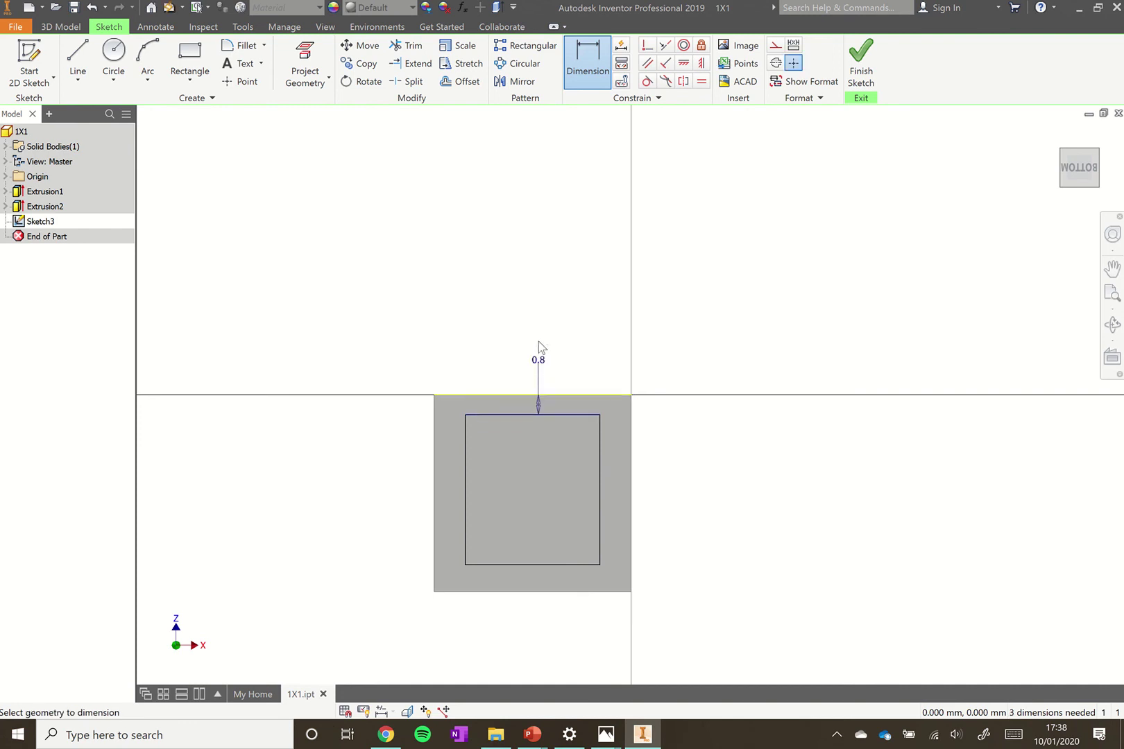
pyautogui.click(631, 456)
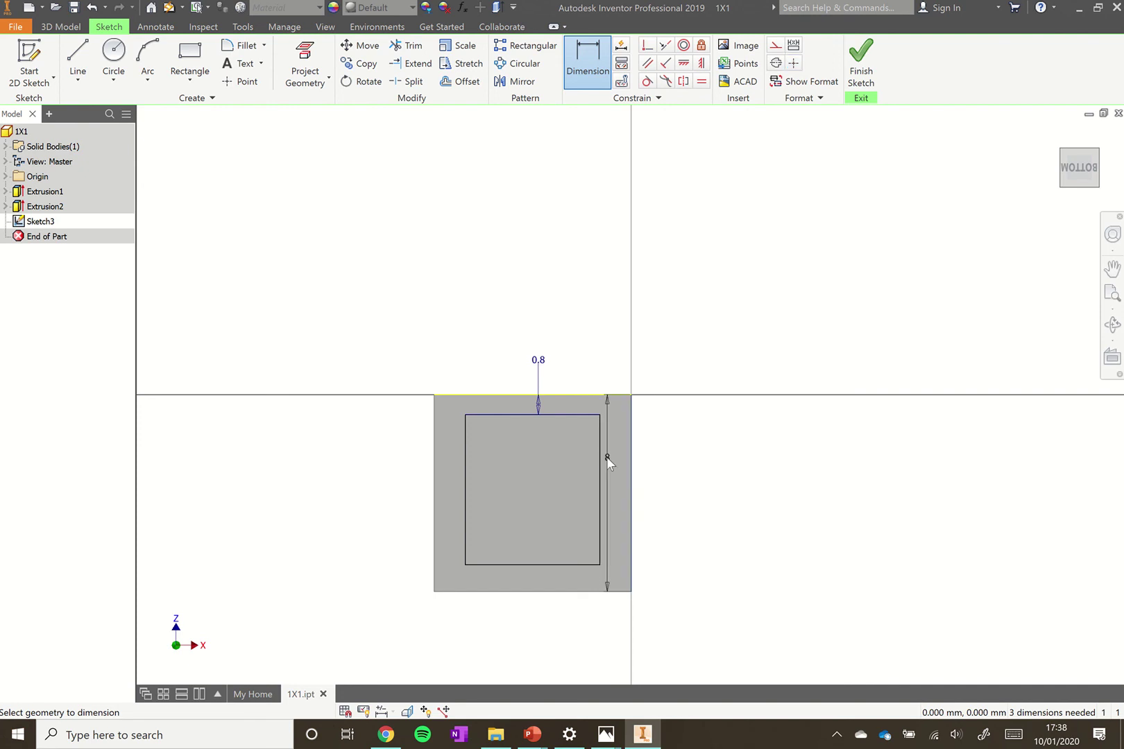
pyautogui.click(601, 458)
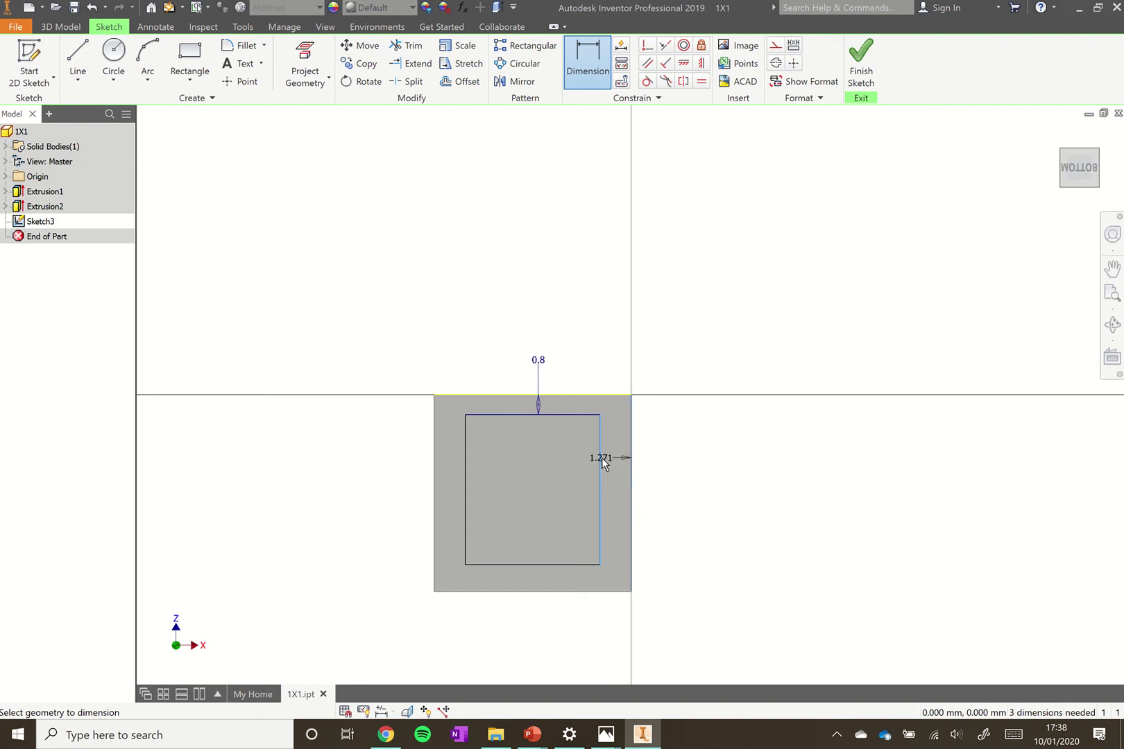
pyautogui.click(672, 466)
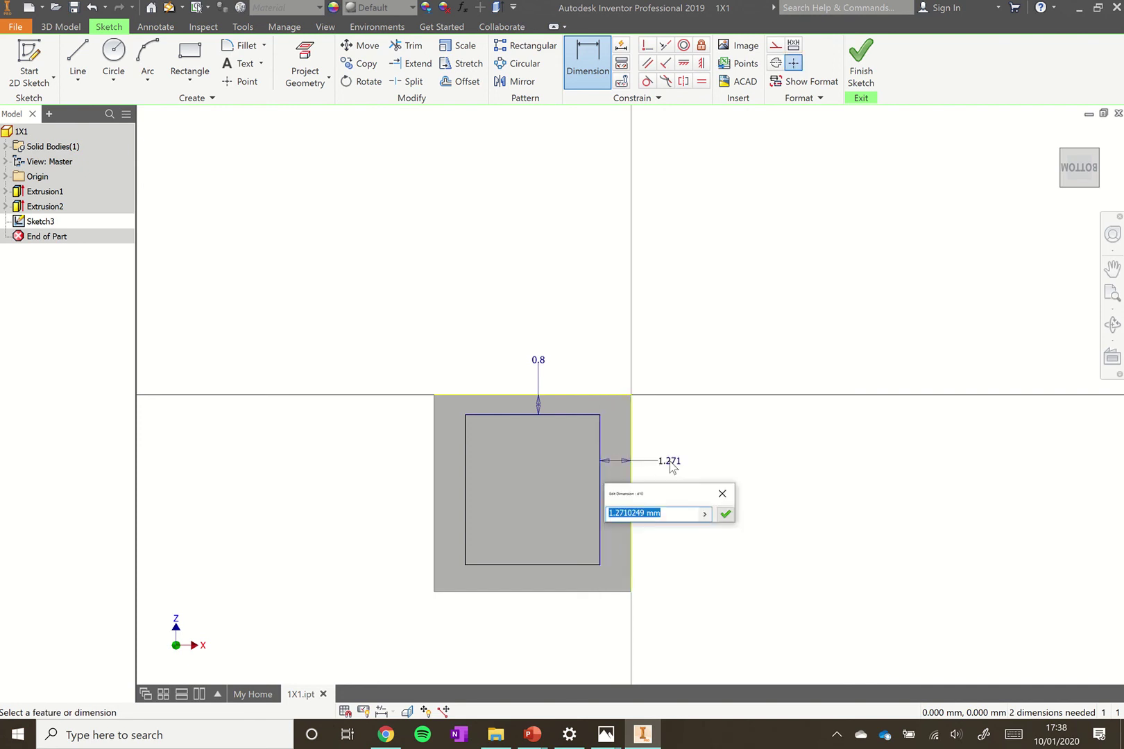
pyautogui.write('0.8')
pyautogui.press('Return')
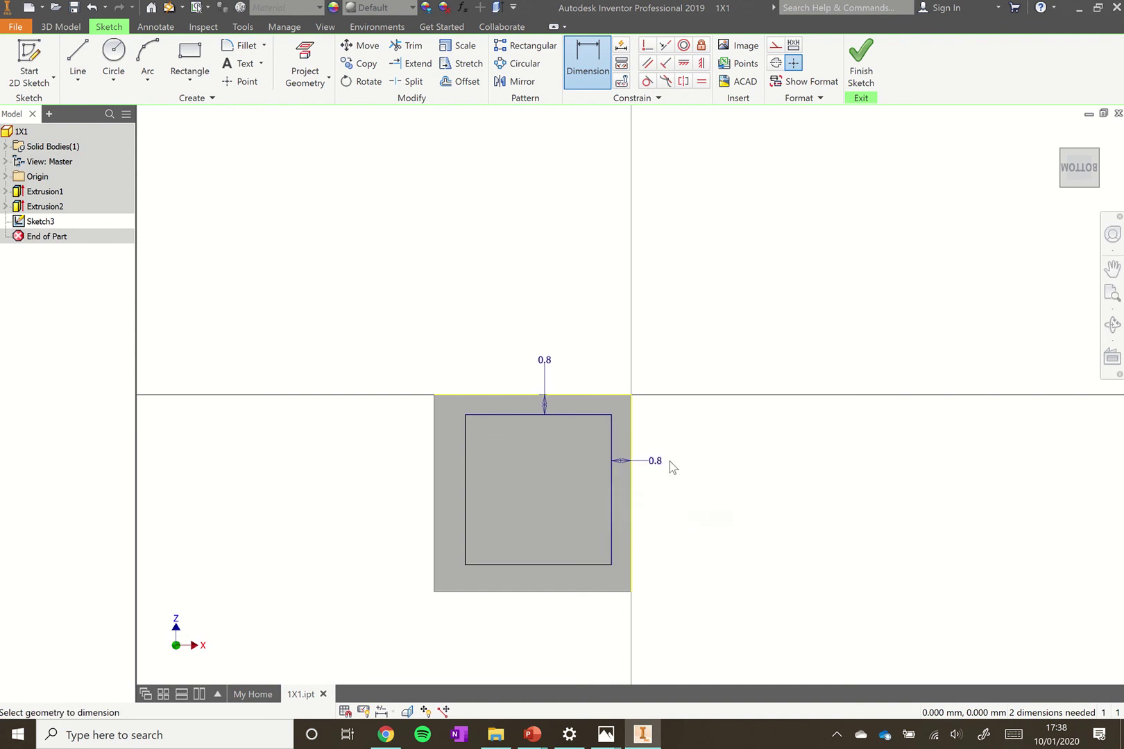
# Set the inner rectangle's bottom and left wall offsets to 0.8 mm
pyautogui.click(587, 592)
pyautogui.click(587, 566)
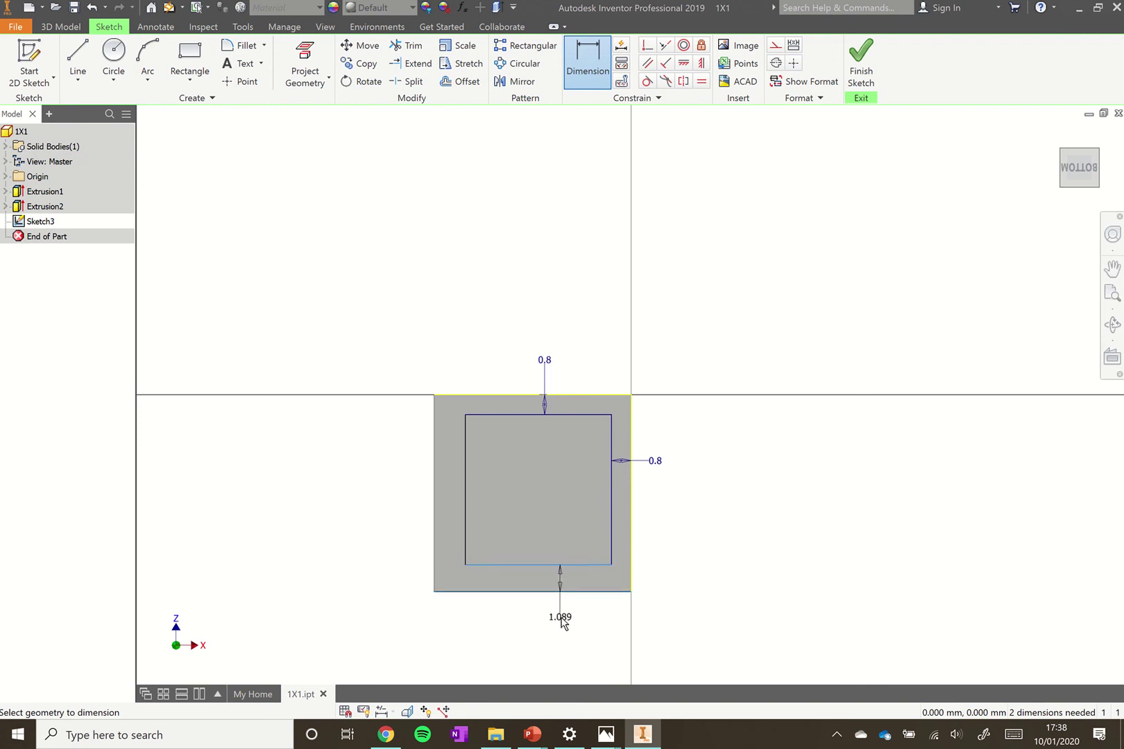
pyautogui.click(561, 620)
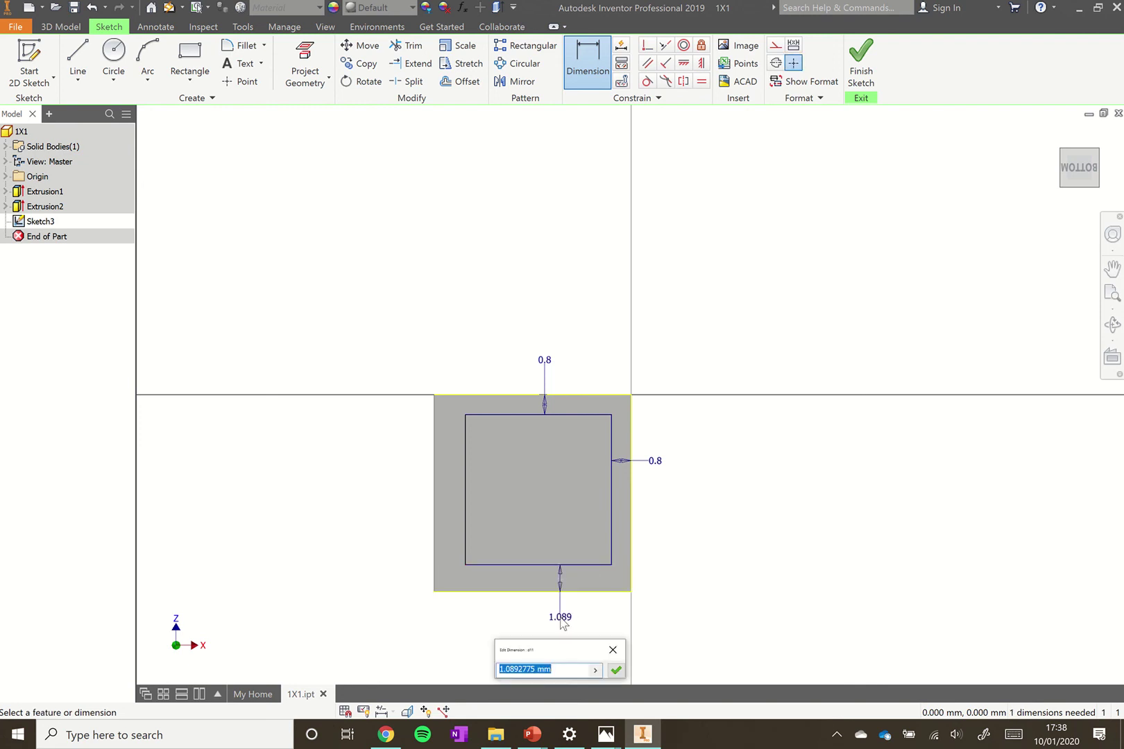
pyautogui.write('0.8')
pyautogui.press('Return')
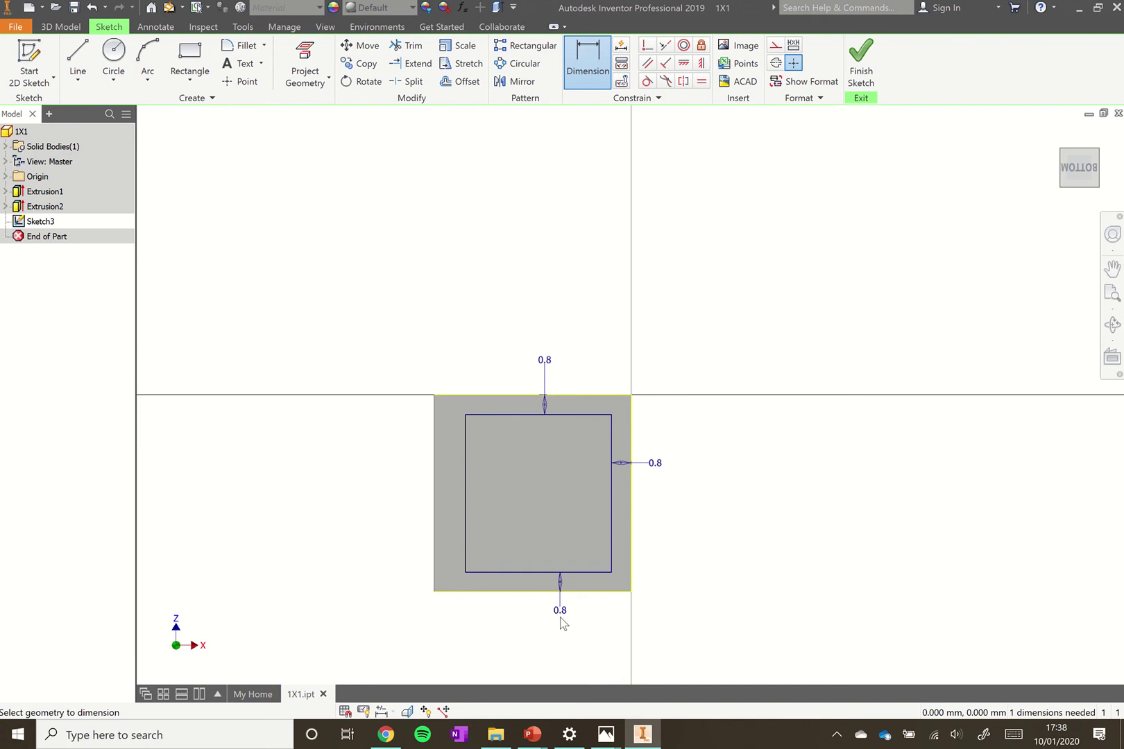
pyautogui.click(464, 521)
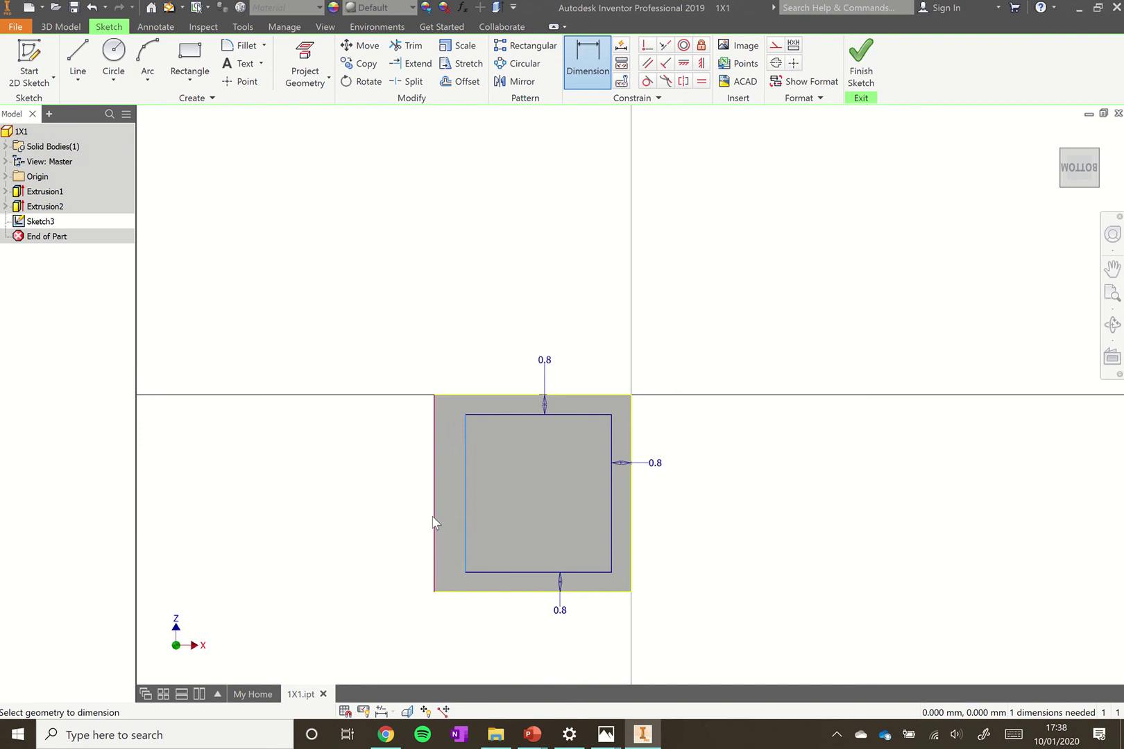
pyautogui.click(432, 519)
pyautogui.click(386, 514)
pyautogui.write('.8')
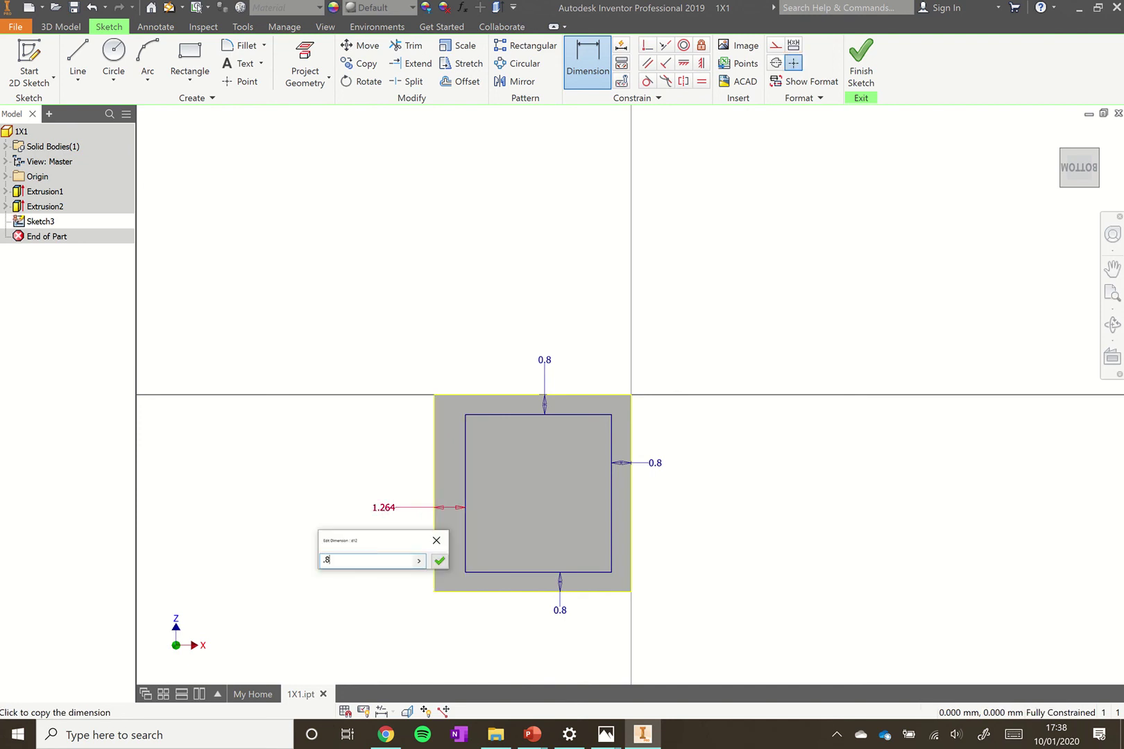
pyautogui.press('Return')
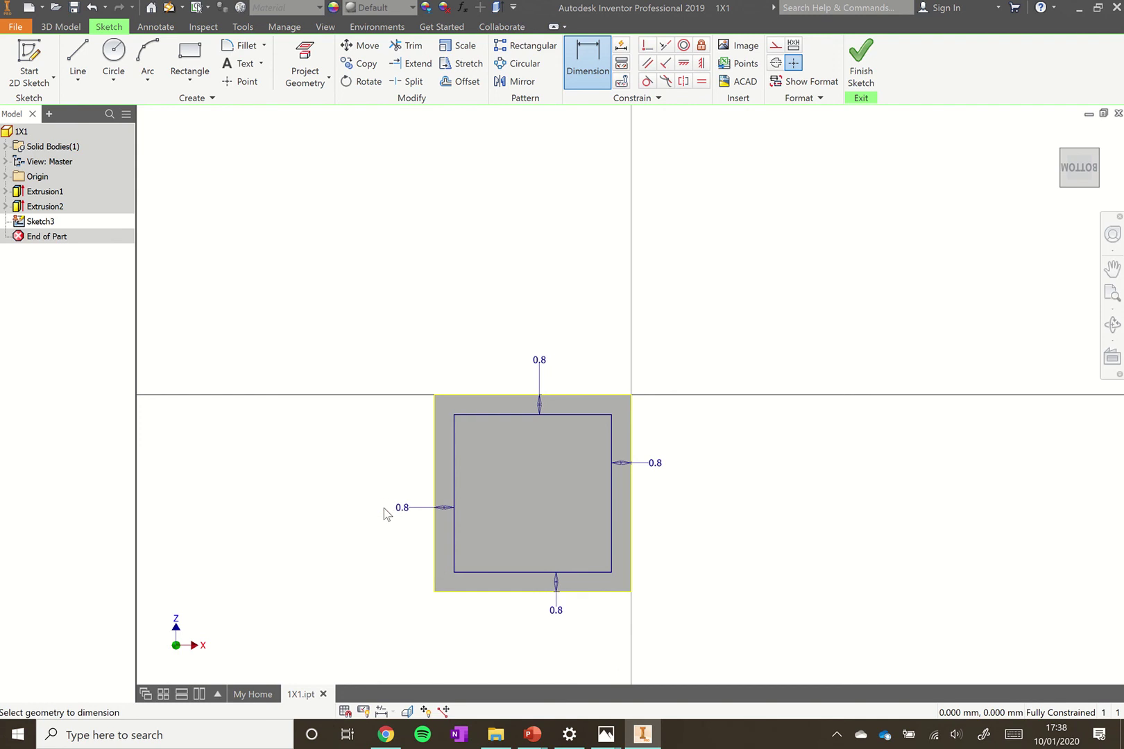
# Finish the sketch and cut the inner square 8.2 mm into the block, leaving 0.8 mm walls
pyautogui.click(861, 61)
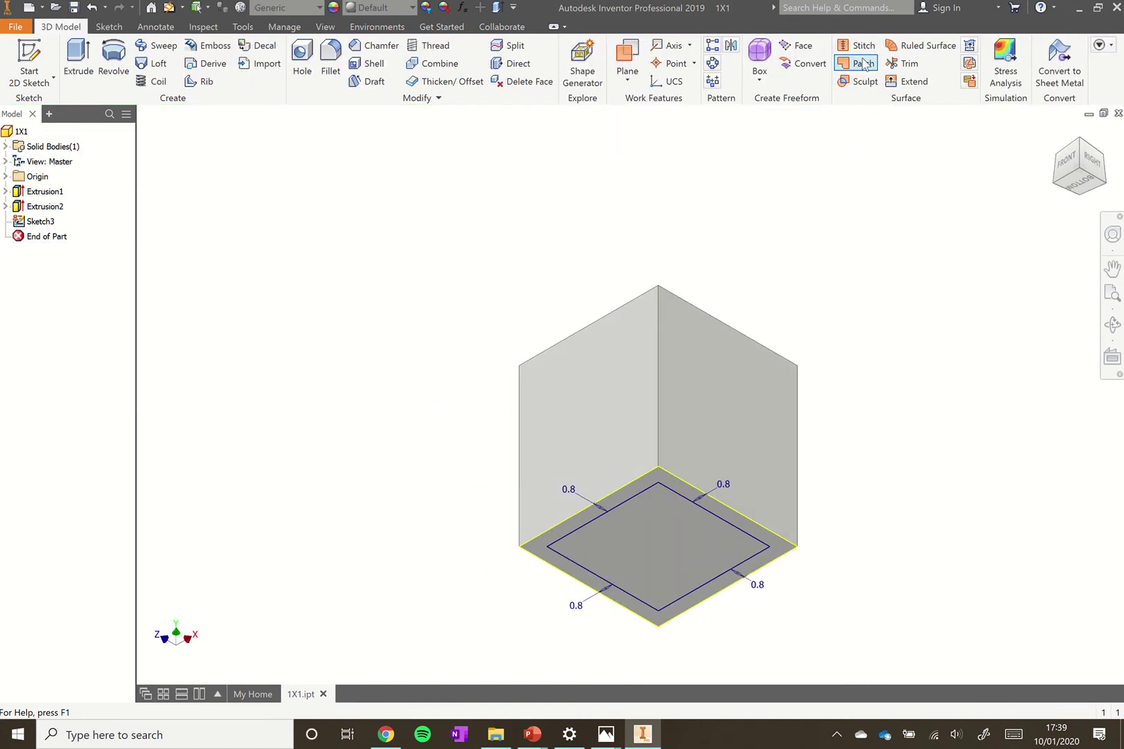
pyautogui.click(86, 62)
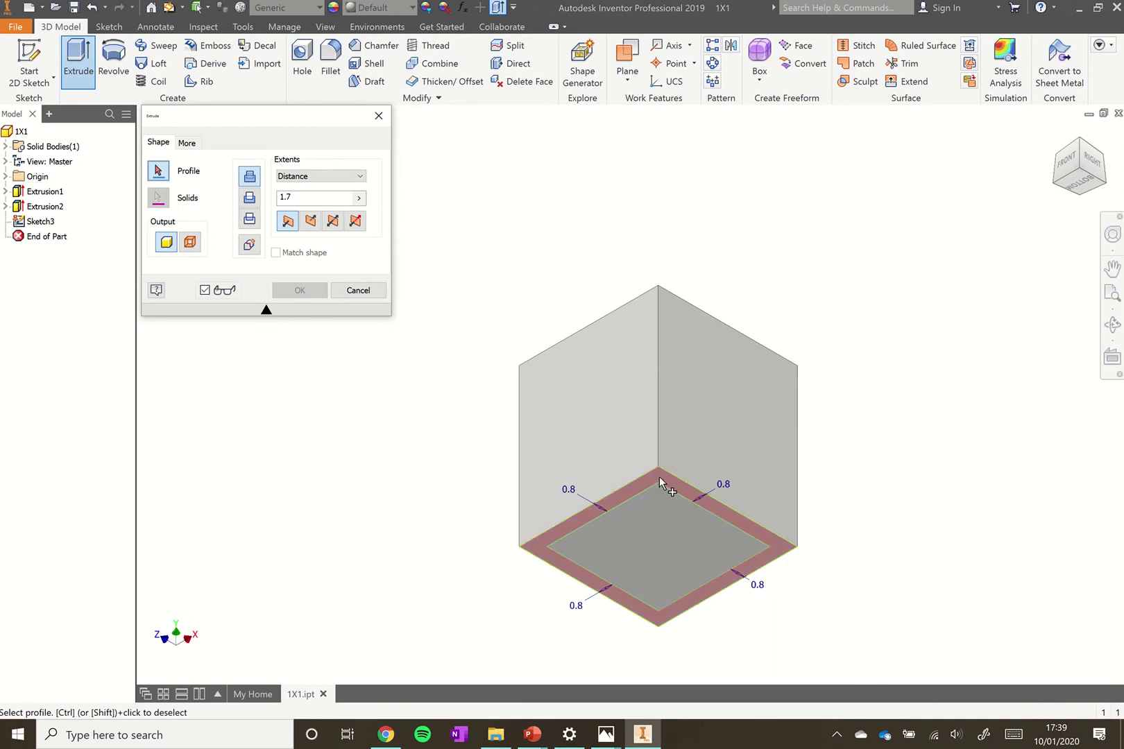
pyautogui.click(656, 538)
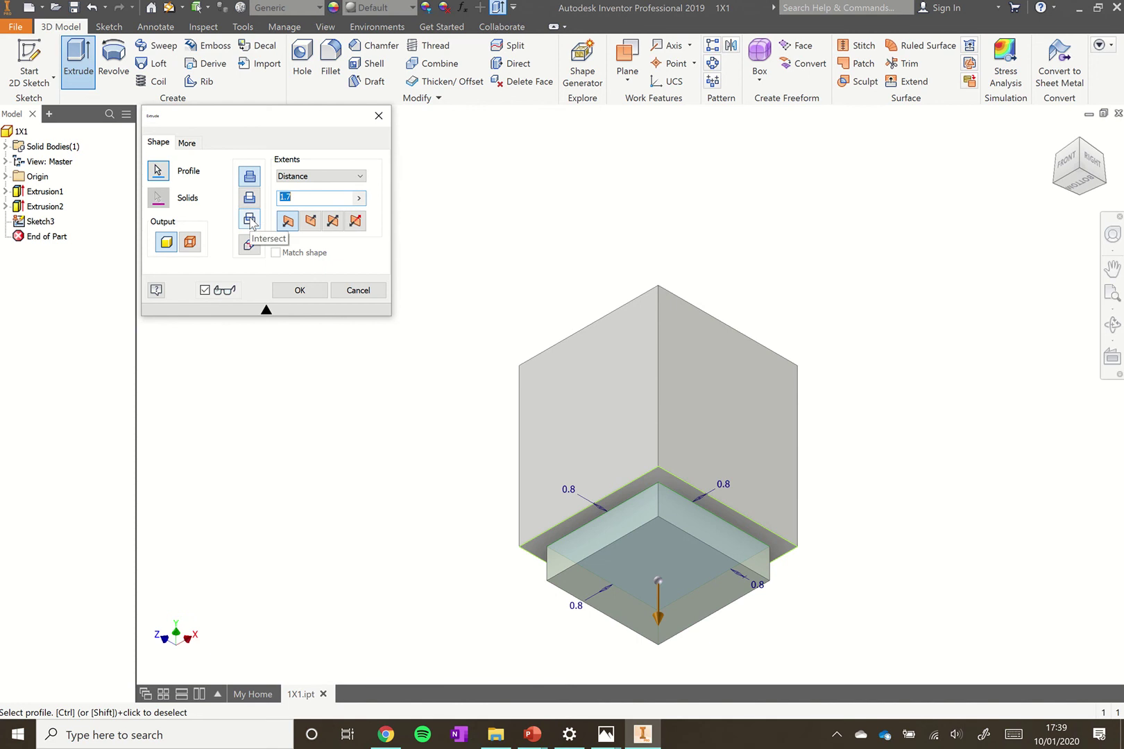
pyautogui.click(249, 199)
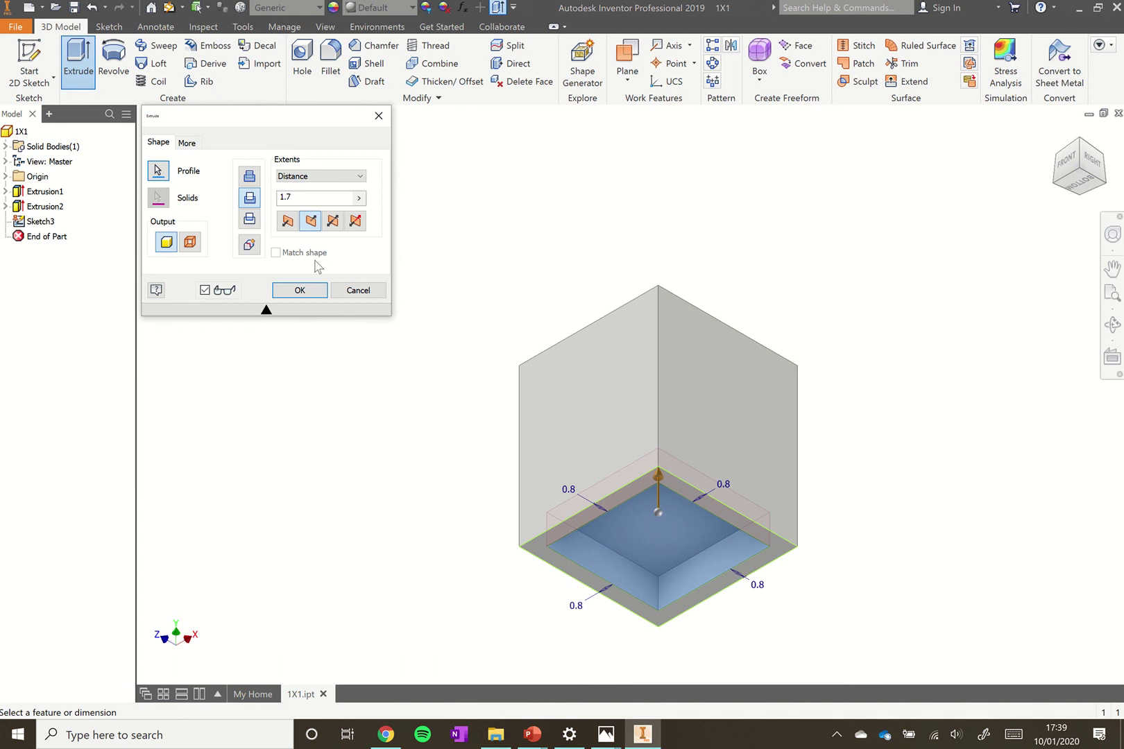
pyautogui.moveTo(303, 198); pyautogui.dragTo(278, 198)
pyautogui.write('8.2')
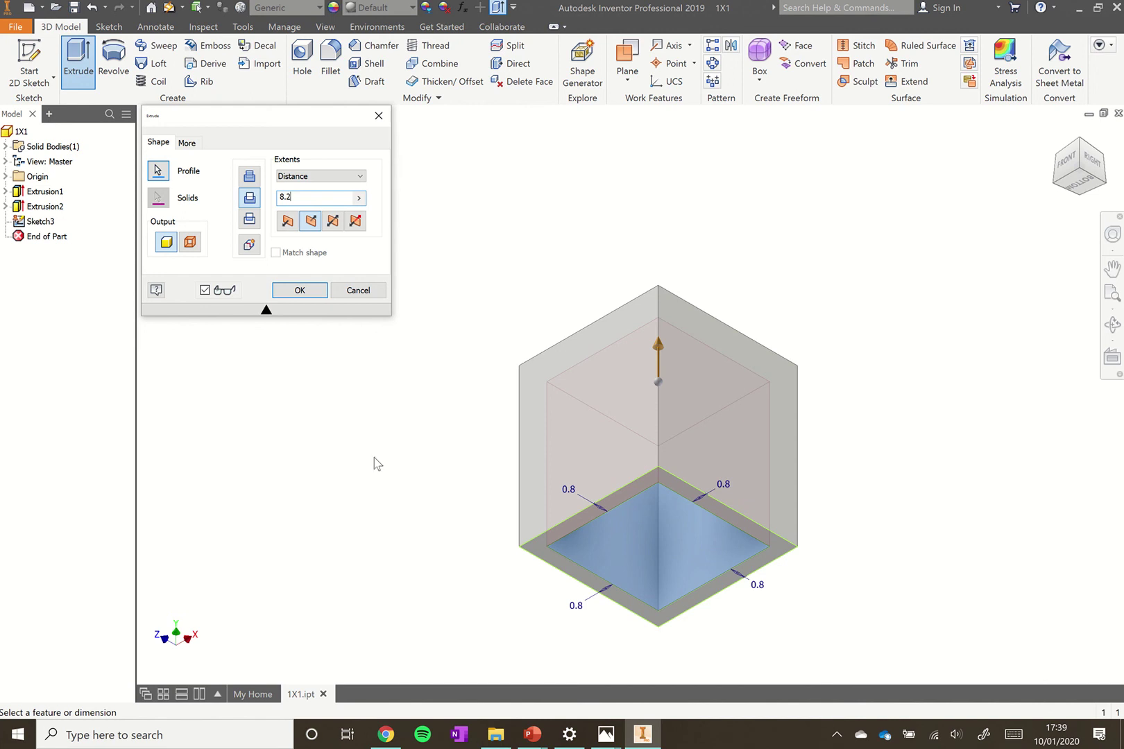
pyautogui.click(299, 290)
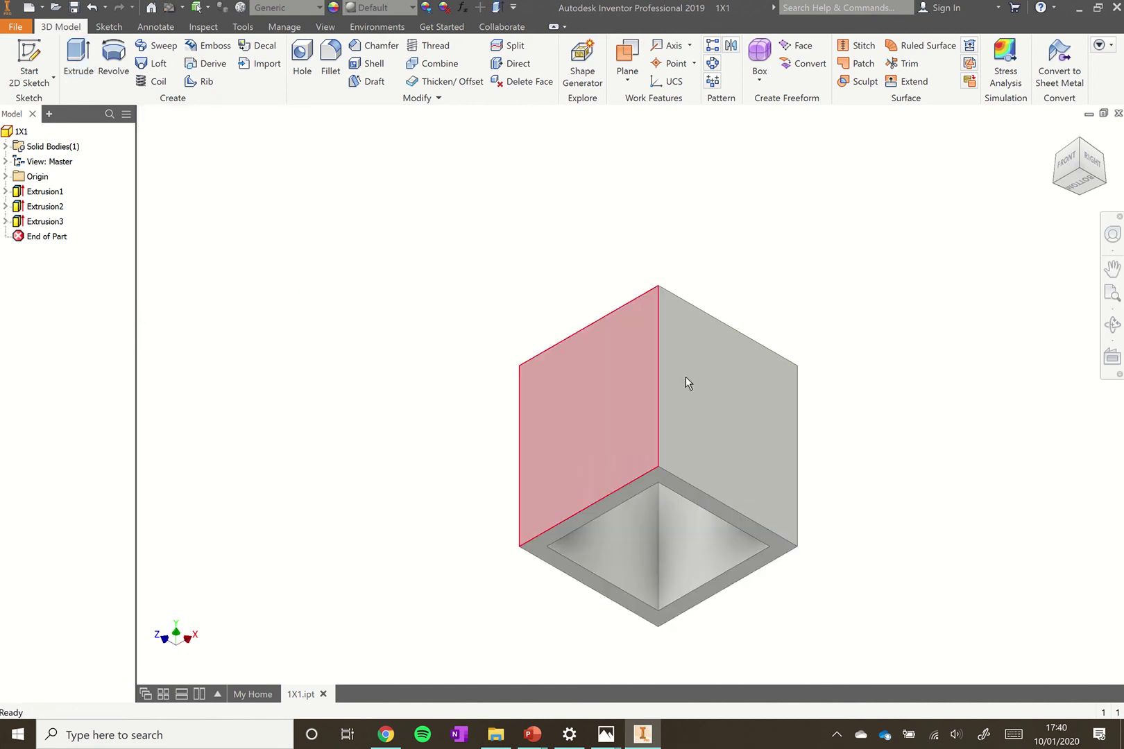
# Orbit to inspect the hollow underside, then return to the home isometric view
pyautogui.keyDown('shift'); pyautogui.moveTo(789, 425); pyautogui.dragTo(760, 502, button='middle'); pyautogui.keyUp('shift')
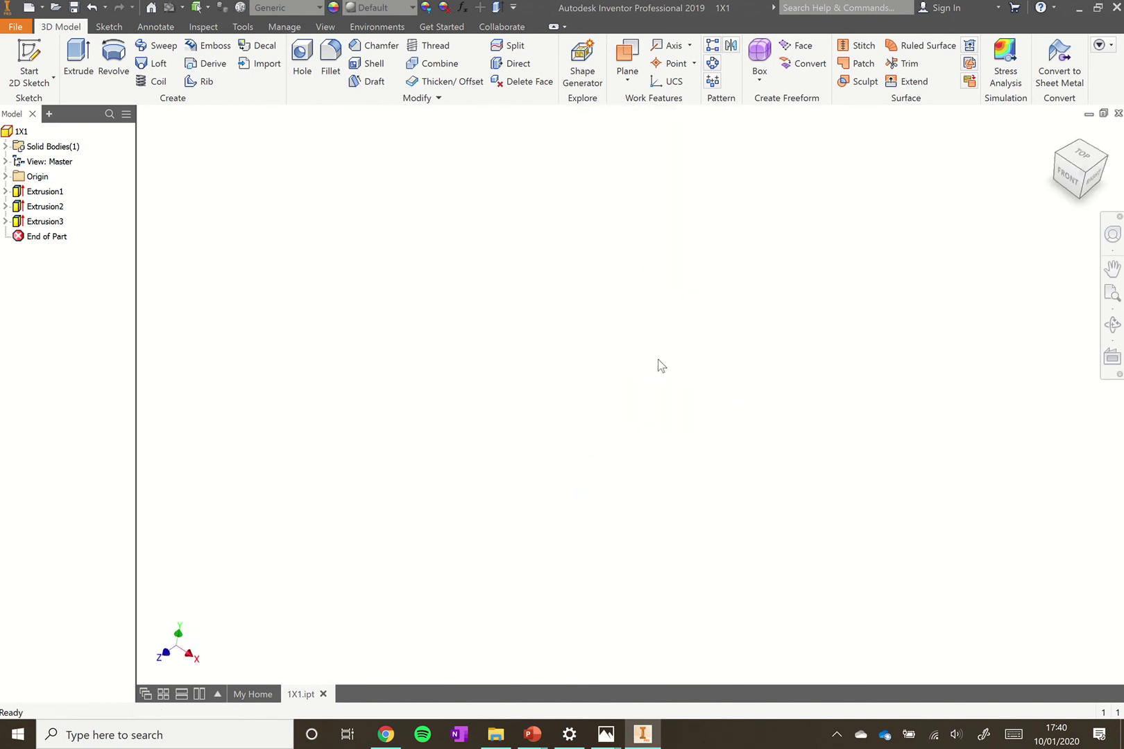
pyautogui.moveTo(1041, 138)
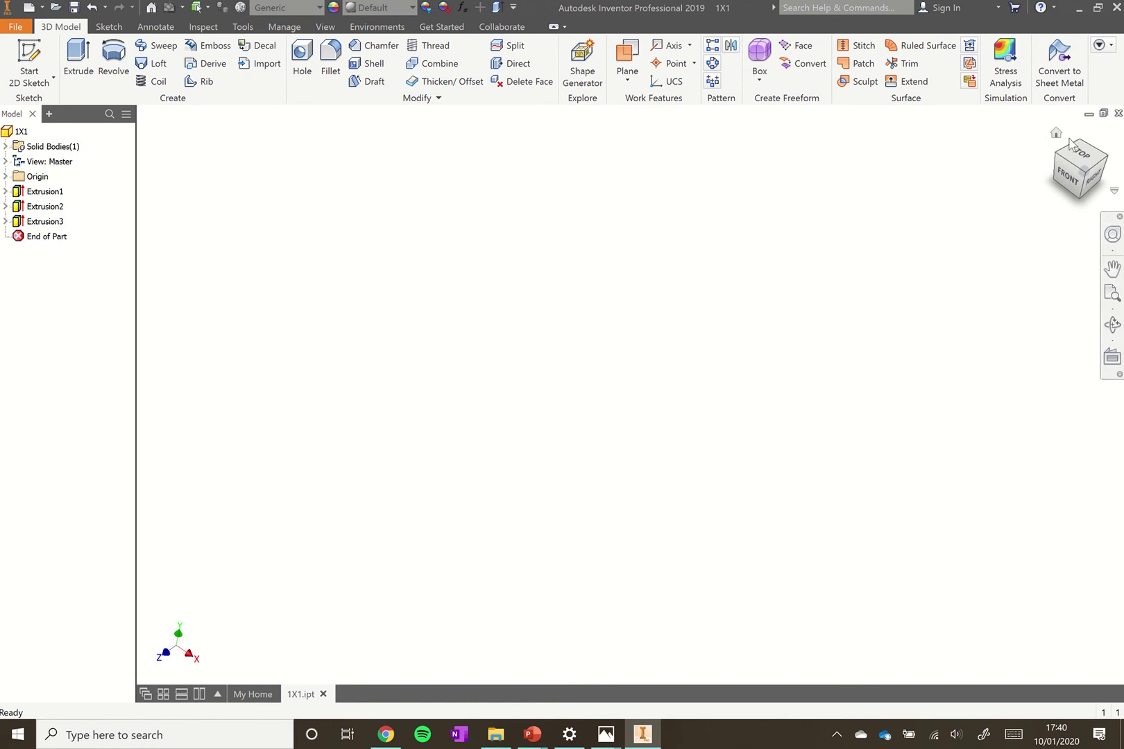
pyautogui.click(1055, 134)
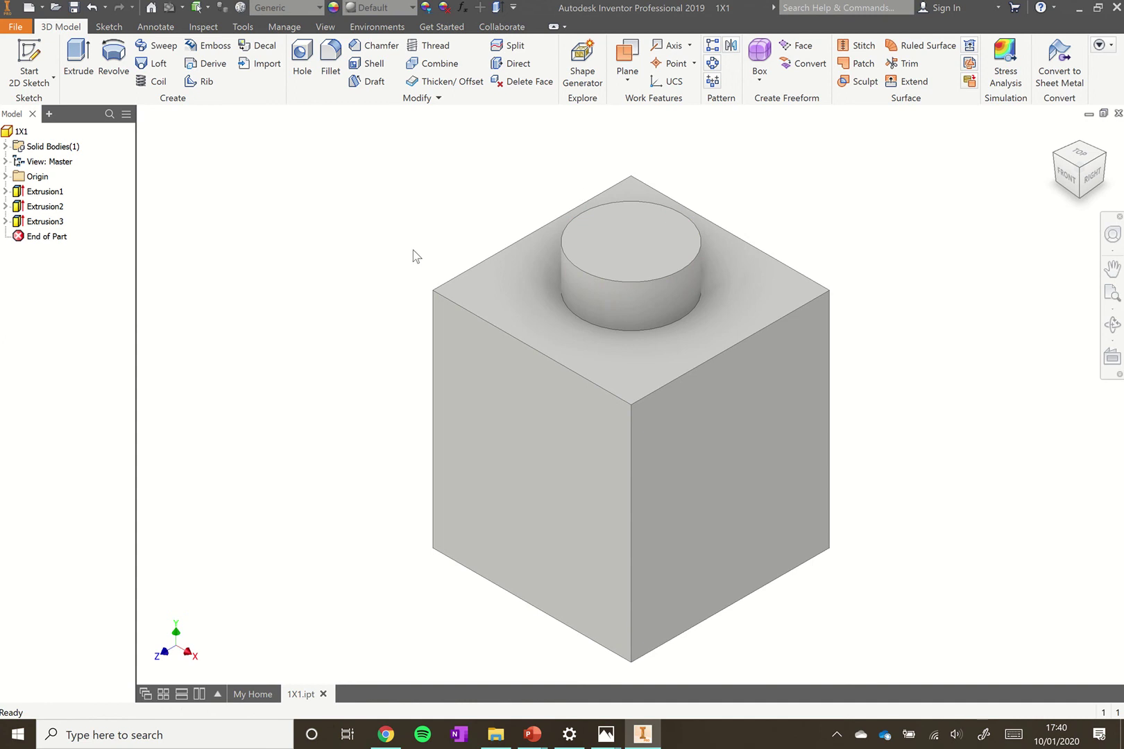
# Apply the Cyan appearance to the 1X1 brick and save the part
pyautogui.click(407, 12)
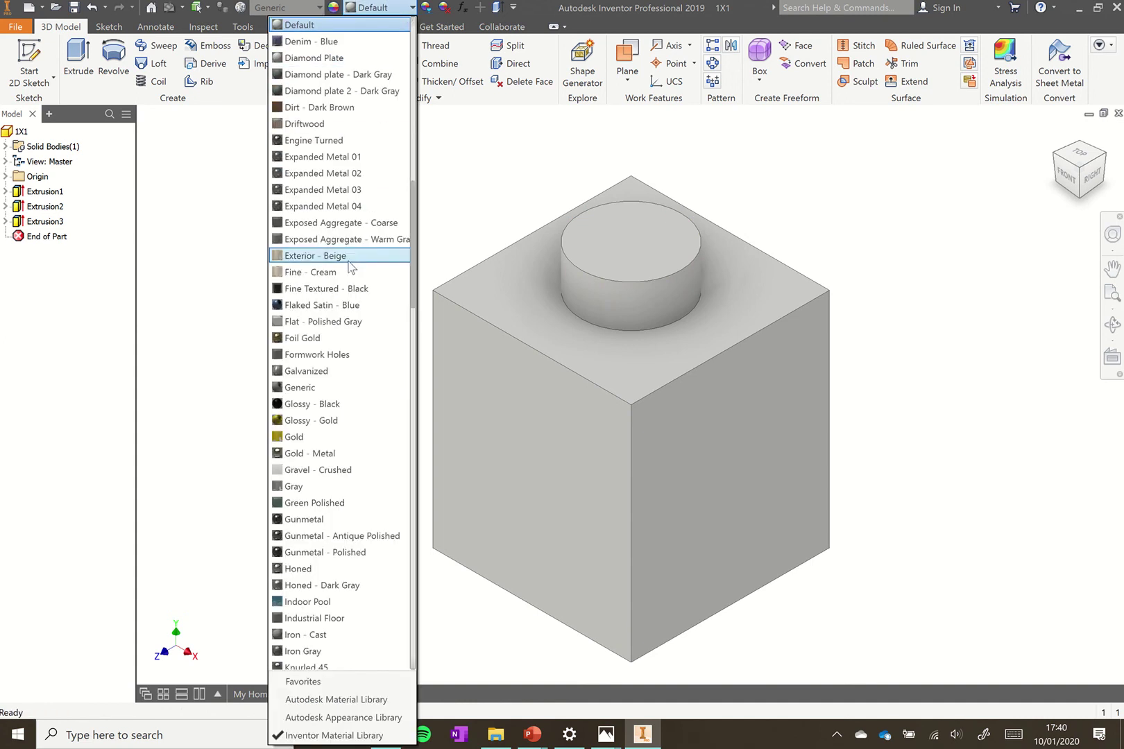
pyautogui.scroll(4, 349, 264)
pyautogui.scroll(-2, 349, 263)
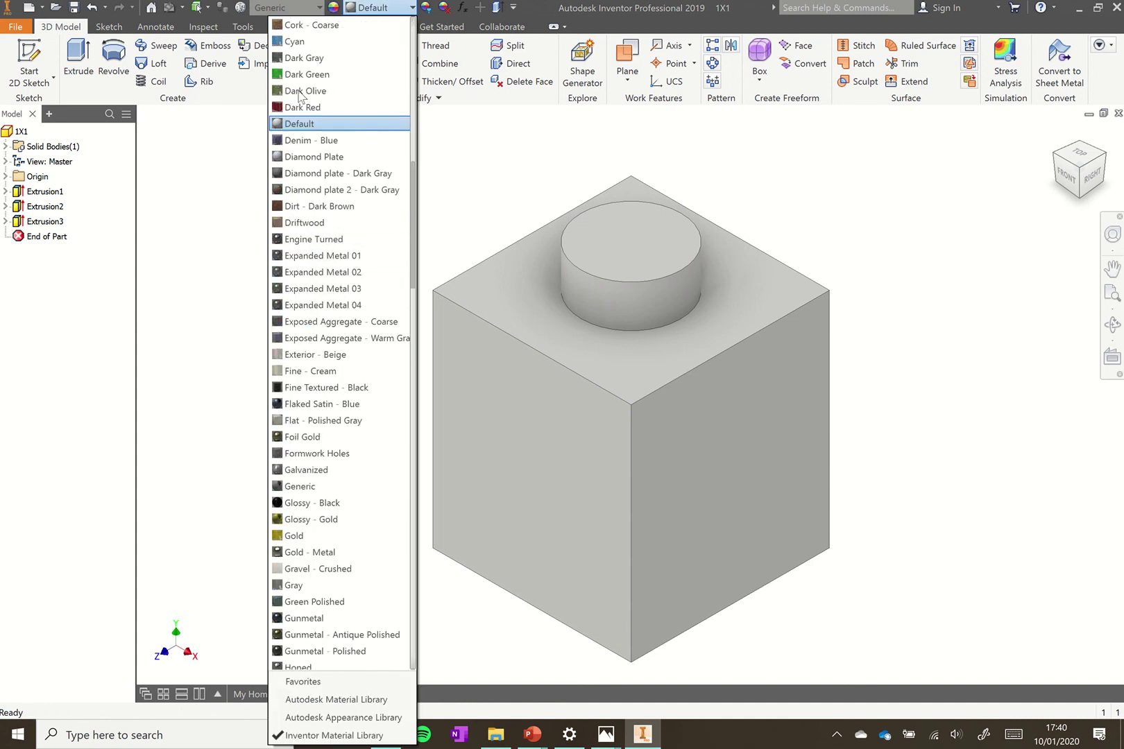
pyautogui.click(299, 45)
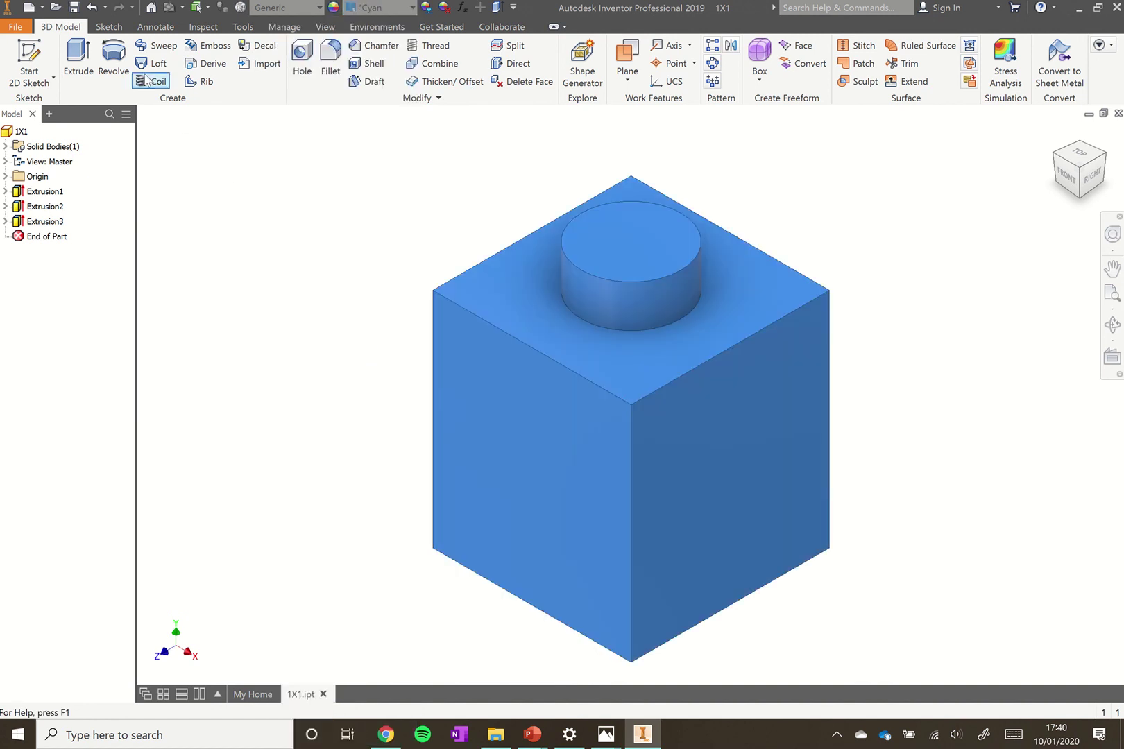
pyautogui.click(74, 9)
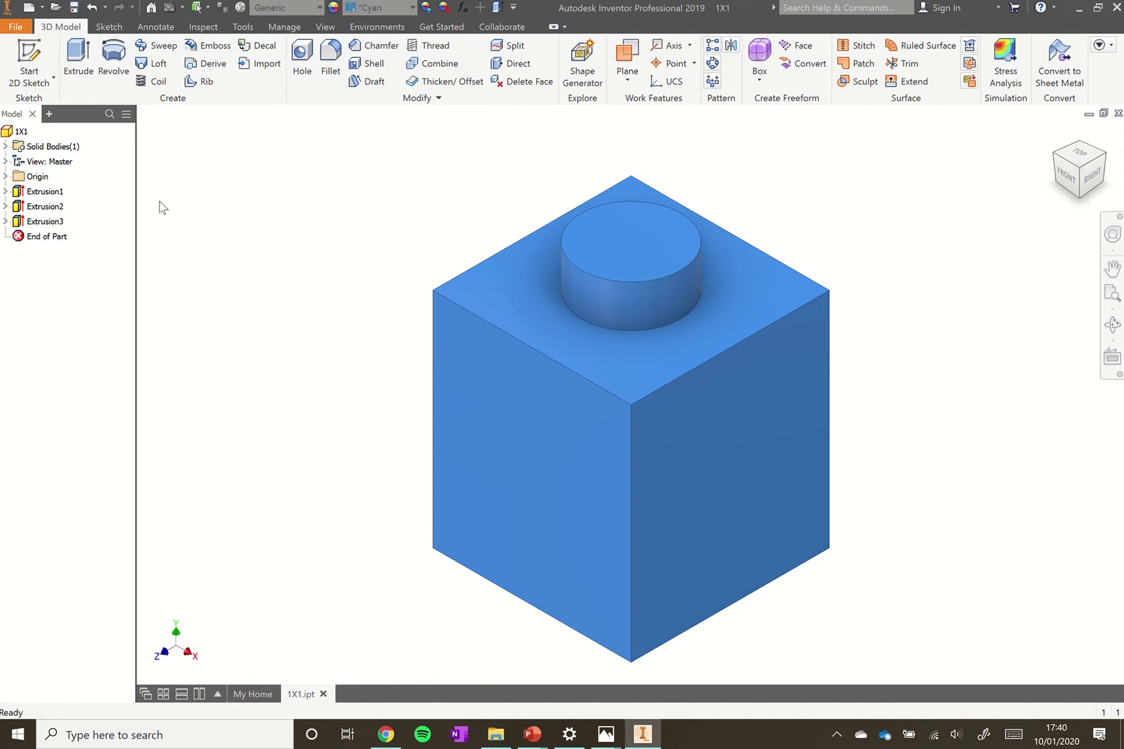